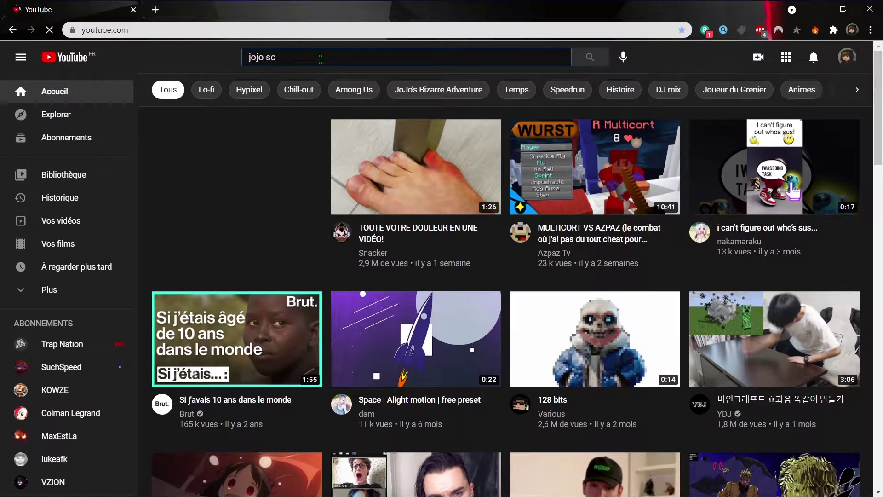
- Fix the typo and search YouTube for 'jojo scenes'
key(BackSpace)
key(BackSpace)
text(enes)
key(Return)
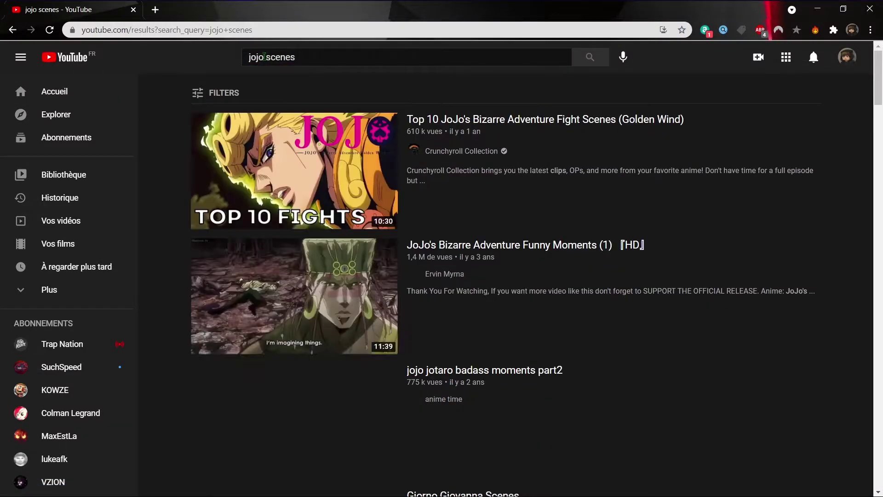
- Replace the query with 'haikyuu scenes' and run the search
double_click(259, 57)
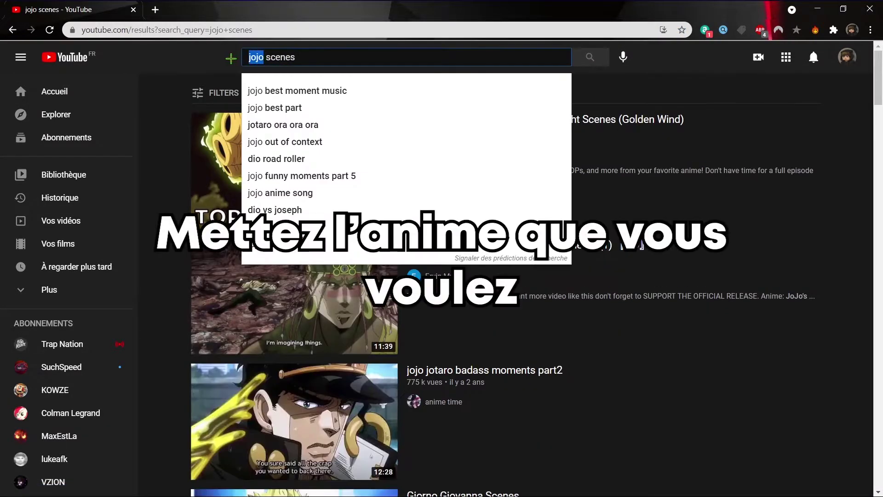
text(a)
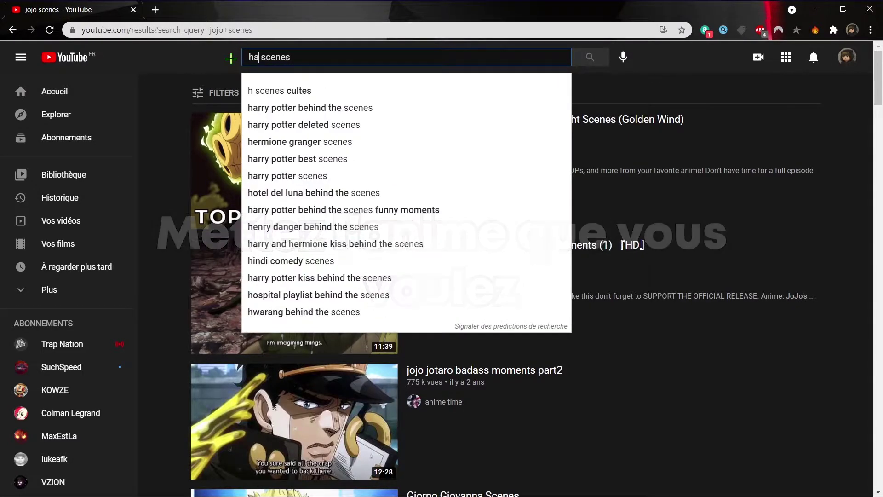
text(y)
key(BackSpace)
text(ikyuu)
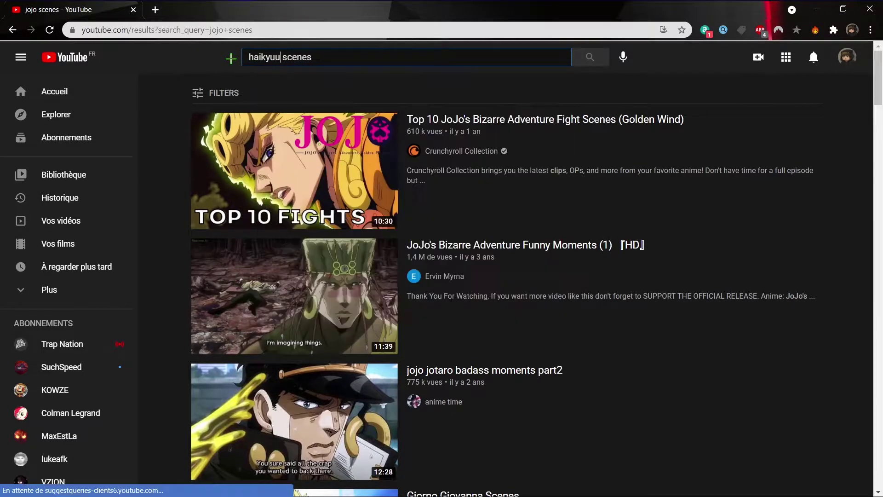
key(Return)
- Scroll through the haikyuu results, then close the browser window
scroll(222, 163, down, 3)
scroll(222, 163, down, 3)
scroll(216, 165, down, 5)
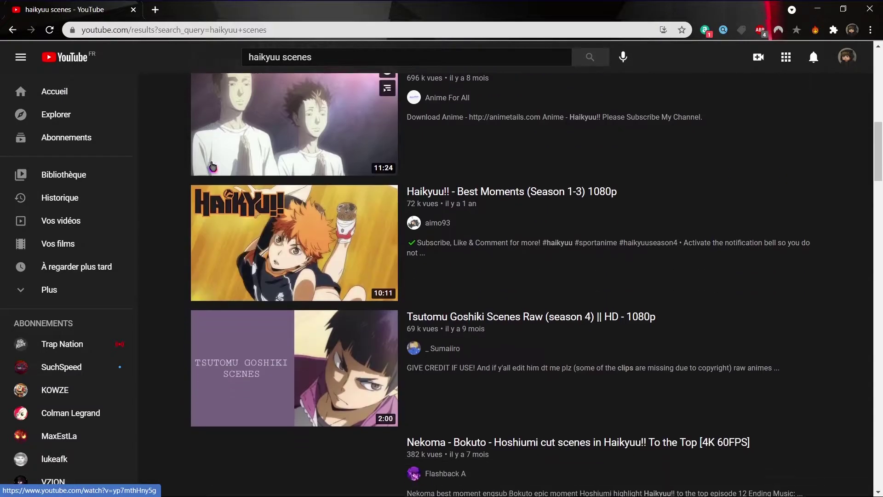
scroll(207, 171, down, 2)
scroll(196, 174, down, 3)
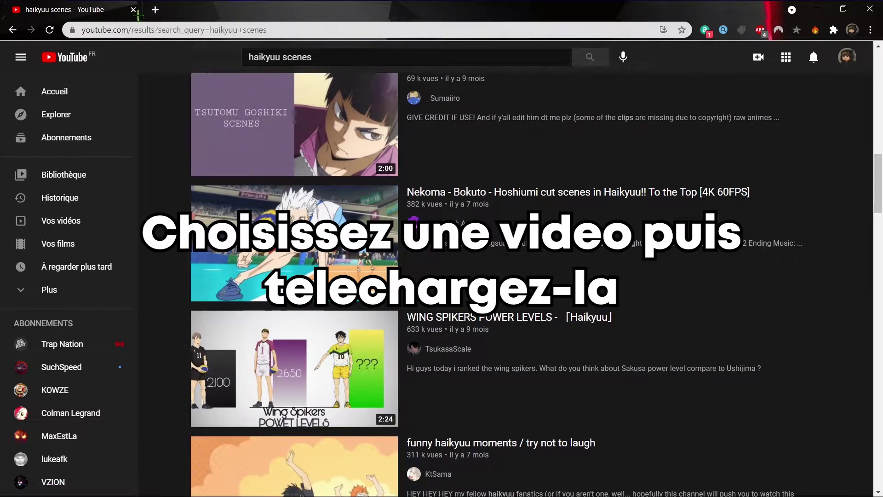
click(133, 10)
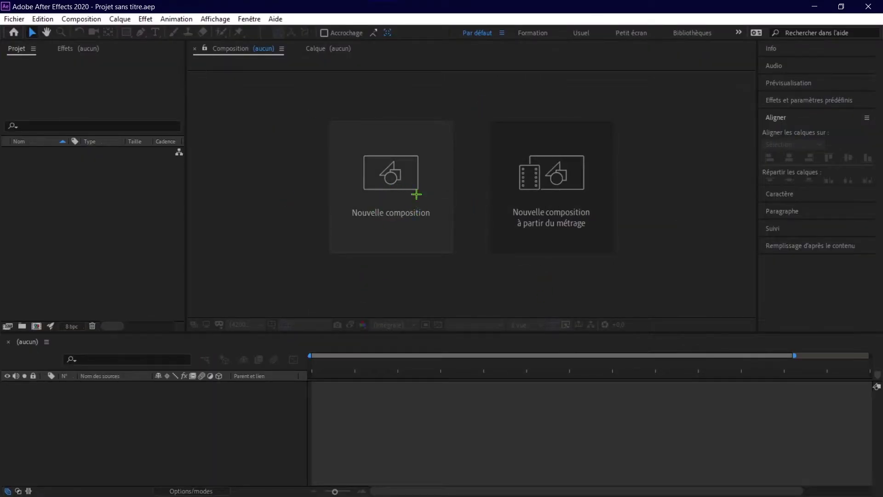
- Start a new composition and give it a pure white background colour
click(373, 191)
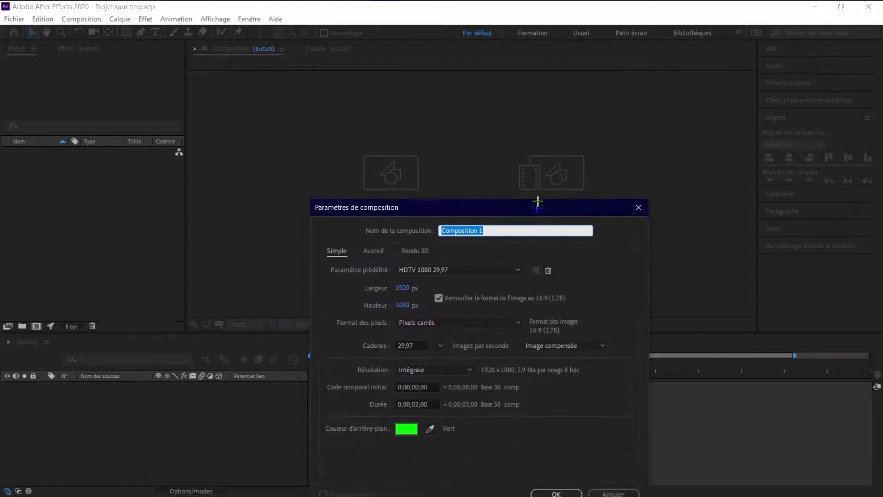
drag(536, 199, 520, 101)
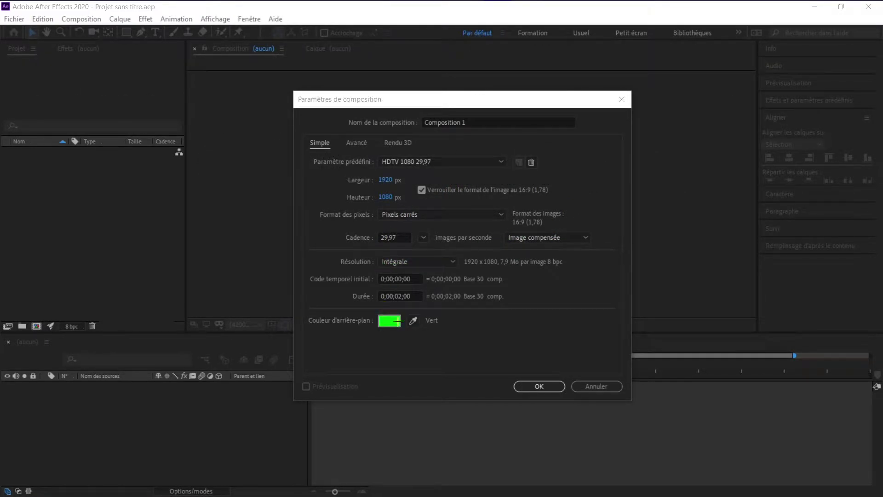
click(398, 321)
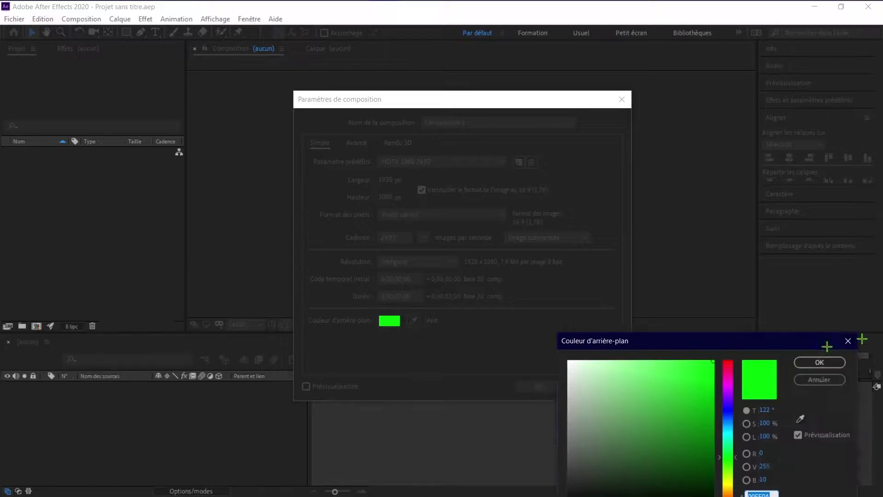
drag(815, 345, 617, 165)
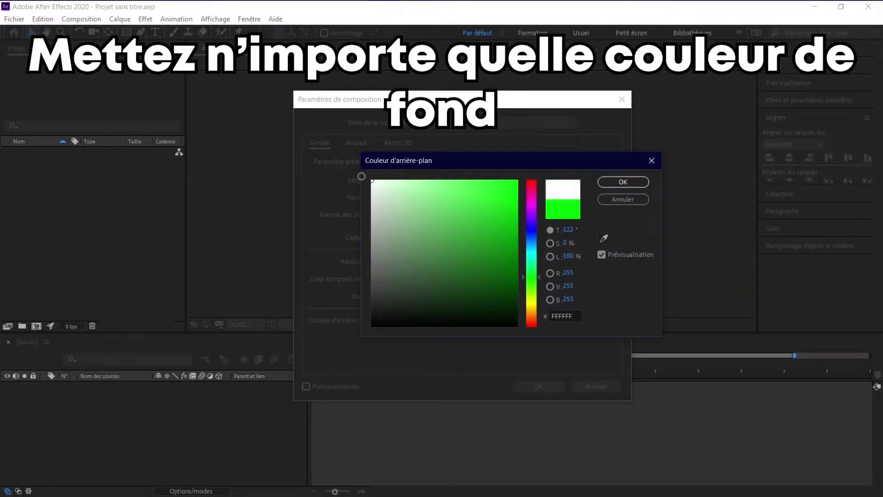
drag(439, 198, 371, 180)
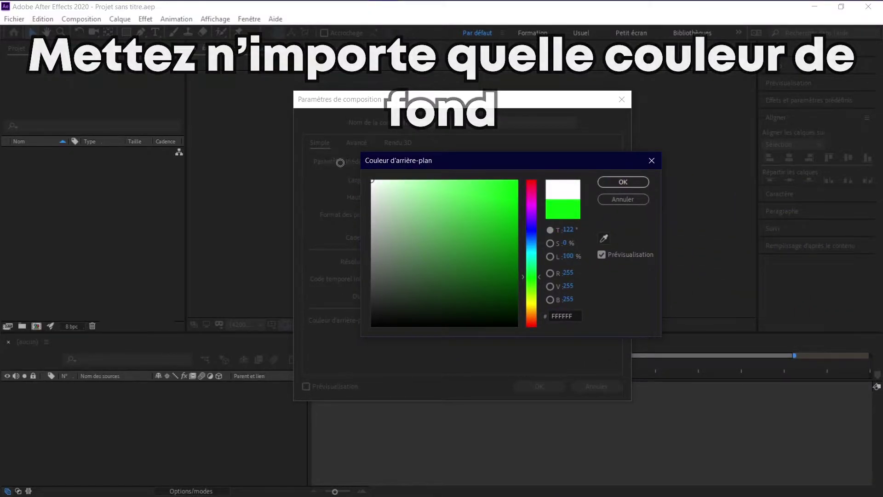
click(617, 183)
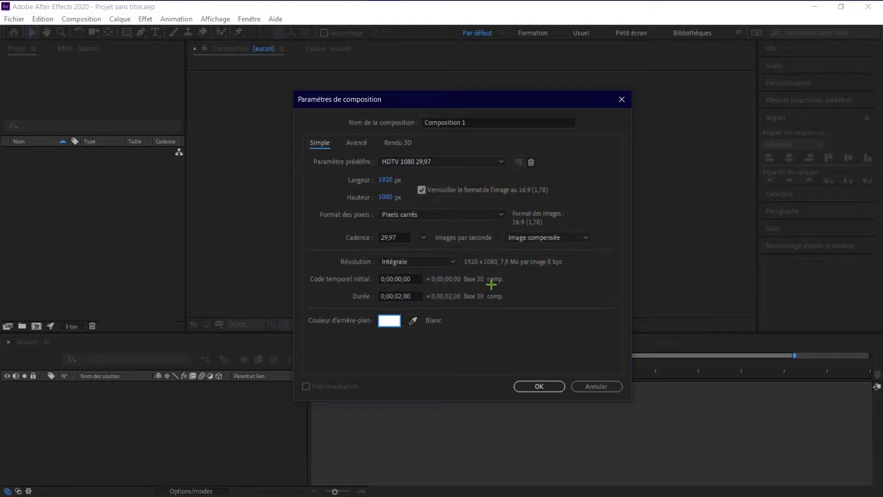
- Set motion blur shutter angle 350° and phase 0°, and create the composition
click(356, 143)
text(350)
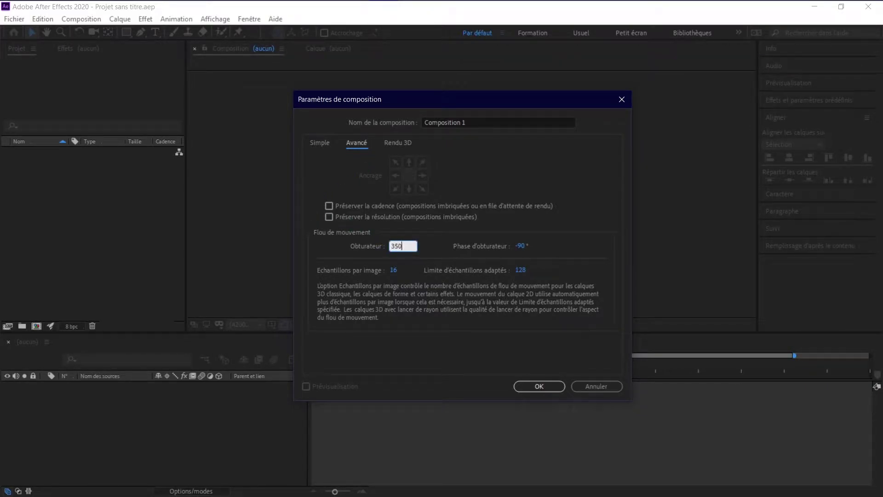
key(Return)
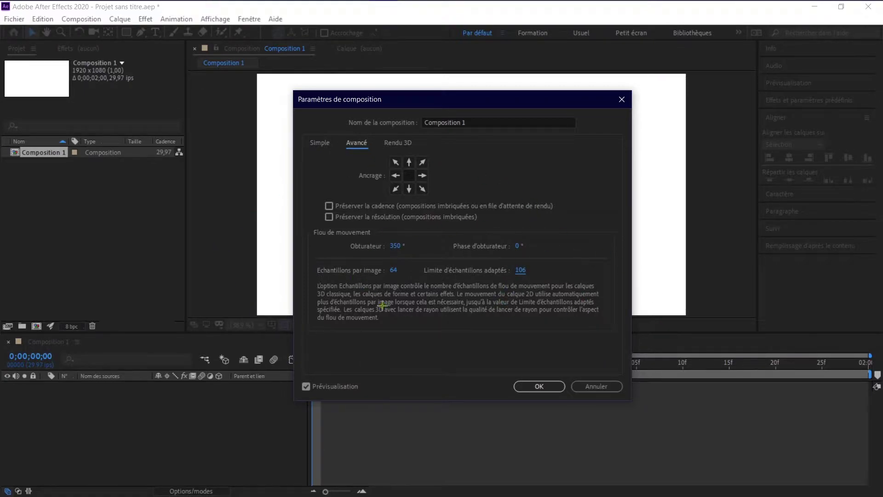
click(532, 389)
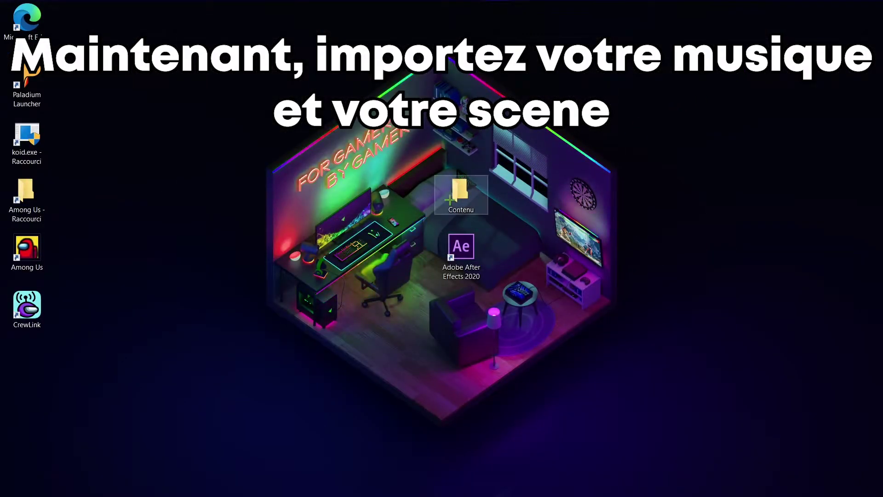
- Open the Contenu folder and select Dieom - hollywood.mp3 and jonathan joestar's scenes.mp4
double_click(465, 193)
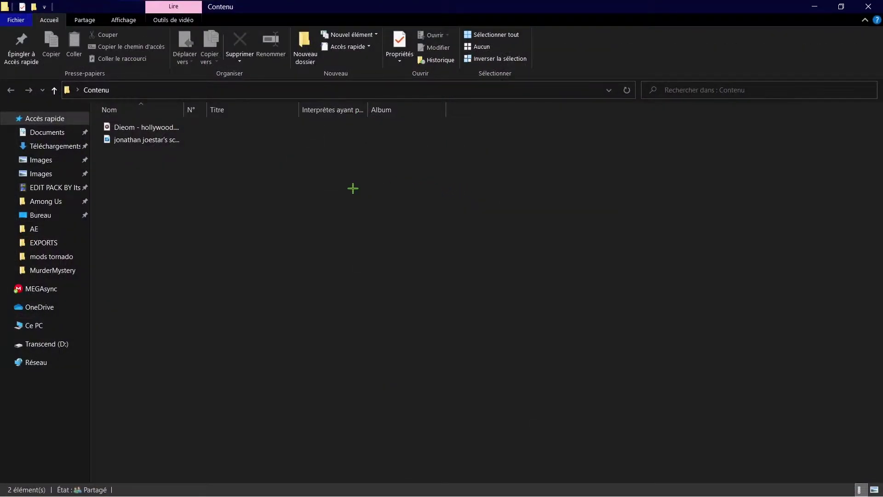
drag(212, 192, 223, 181)
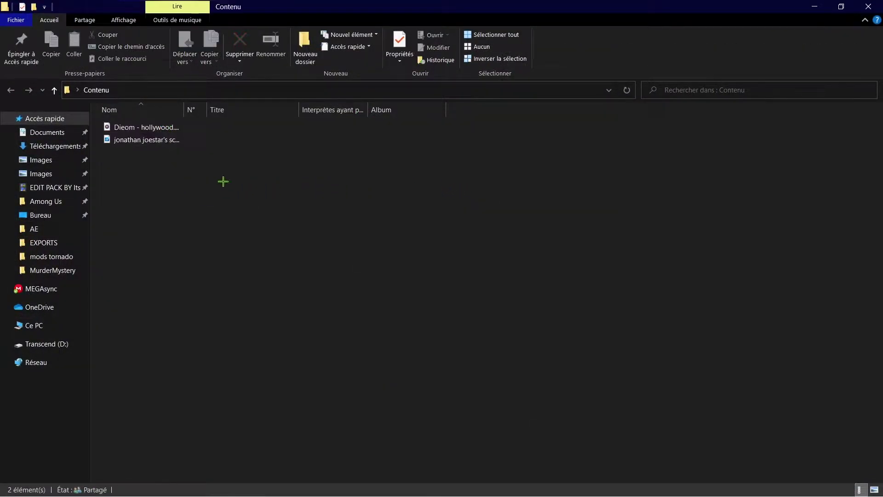
drag(184, 112, 247, 119)
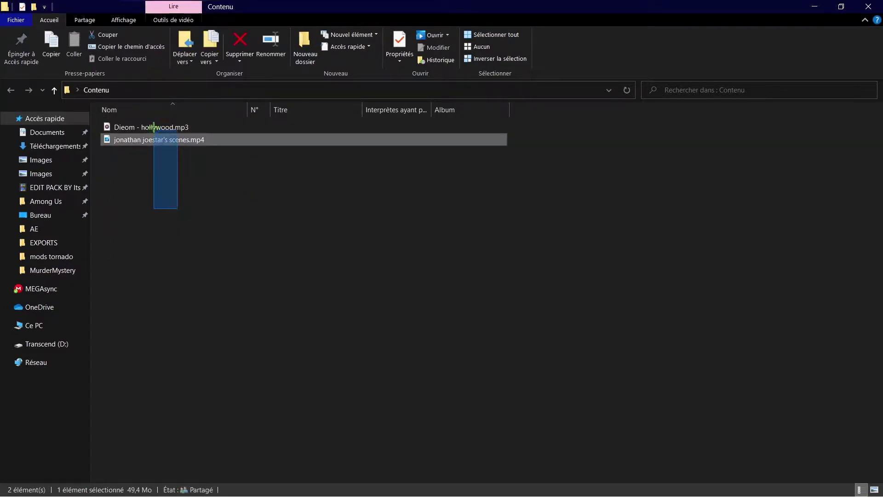
mouse_move(177, 208)
mouse_down()
mouse_move(168, 141)
mouse_move(414, 2)
mouse_move(94, 222)
mouse_move(44, 170)
mouse_move(44, 187)
mouse_move(46, 164)
mouse_up()
- Import both files into Composition 1, with the video layer above the music
click(75, 222)
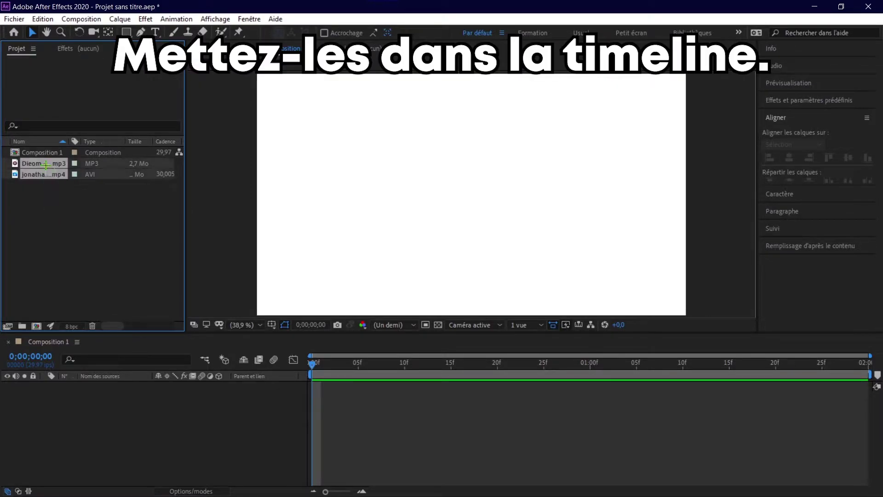
drag(77, 421, 77, 422)
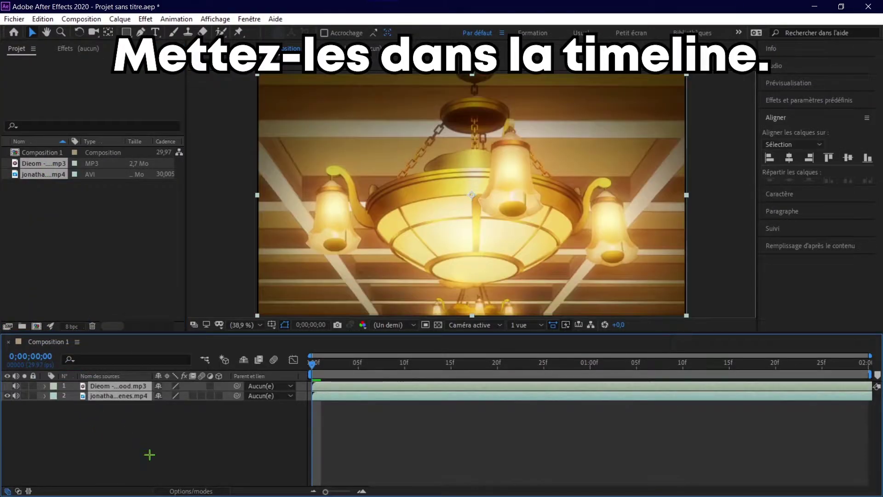
click(125, 460)
drag(116, 399, 115, 384)
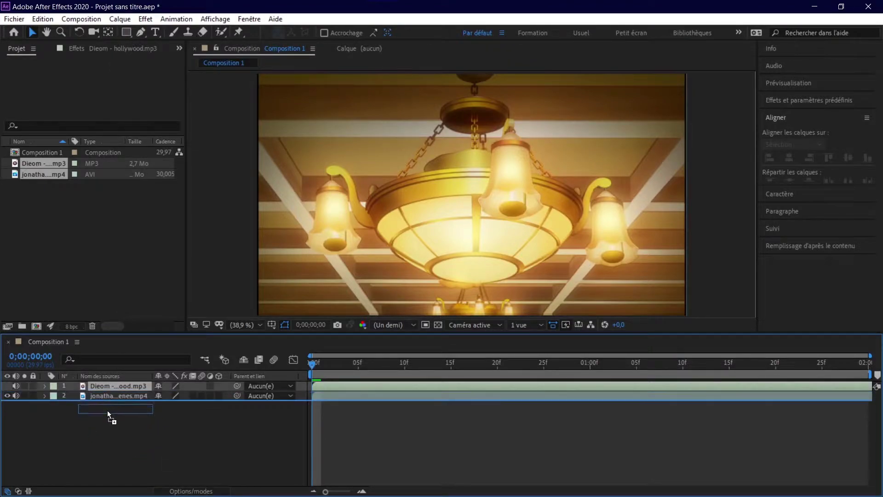
click(141, 436)
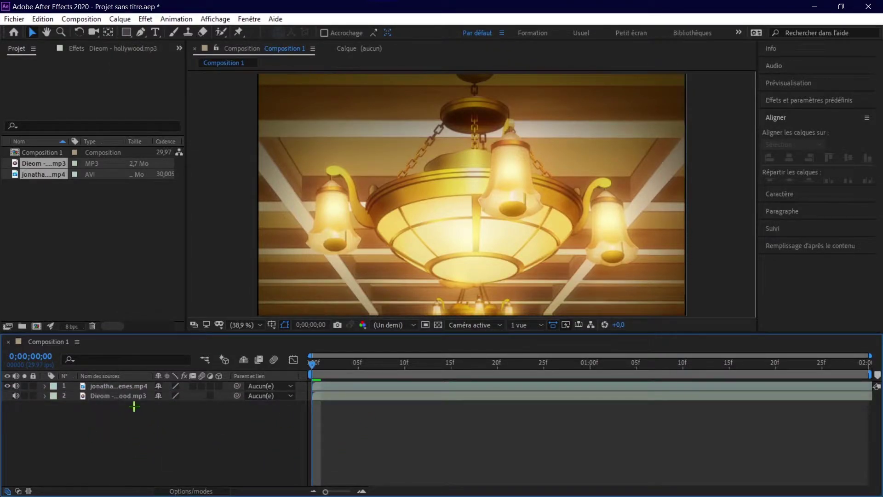
- Rename the layers 'music' and 'scenes', reveal the waveform, and zoom the timeline to about 14 seconds
click(119, 396)
key(Return)
text(music)
key(Return)
click(117, 386)
key(Return)
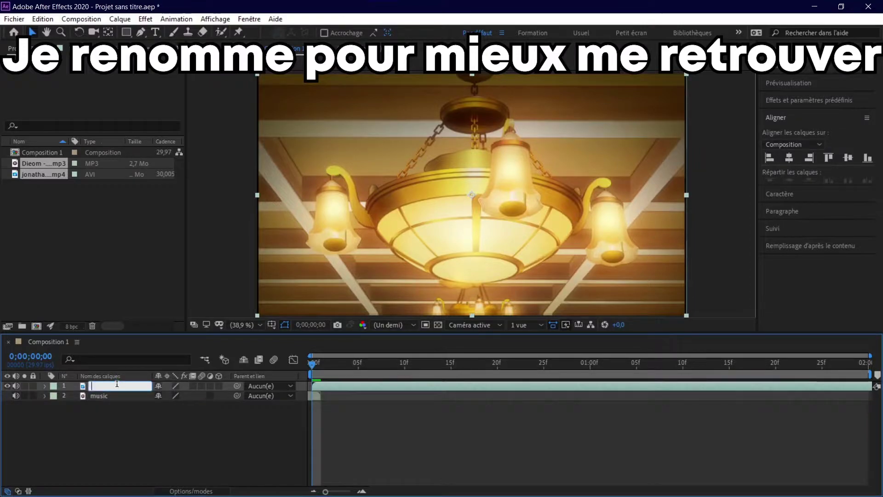
text(scenes)
key(Return)
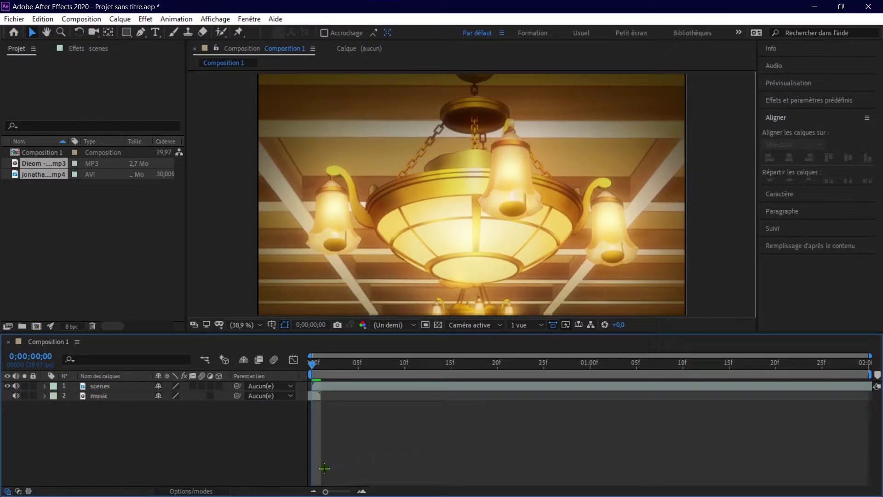
key(l)
key(l)
drag(317, 362, 556, 361)
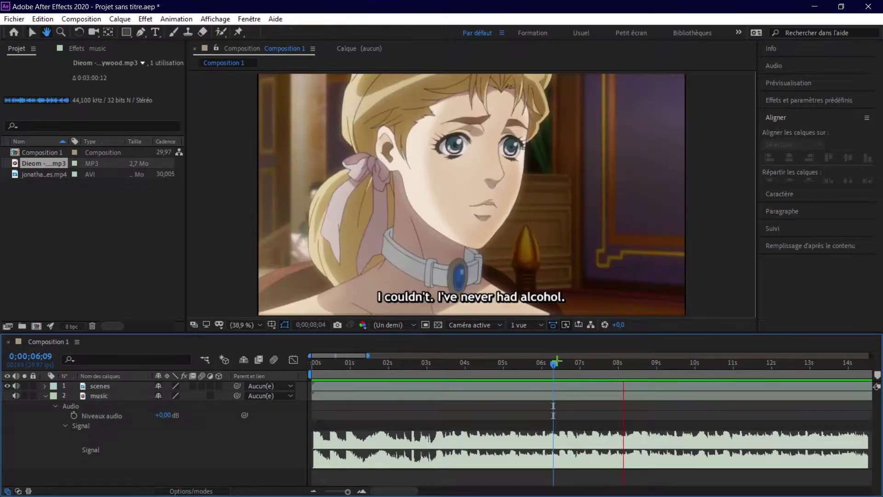
- Cut the scenes layer at about 6 seconds, delete the earlier part, and slide the clip to the start
mouse_move(557, 361)
mouse_down()
mouse_move(543, 363)
mouse_move(549, 384)
mouse_up()
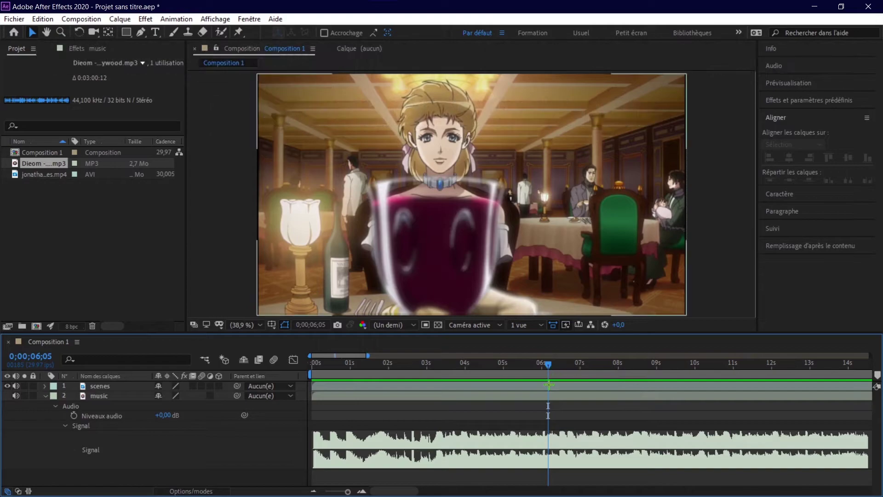
click(438, 386)
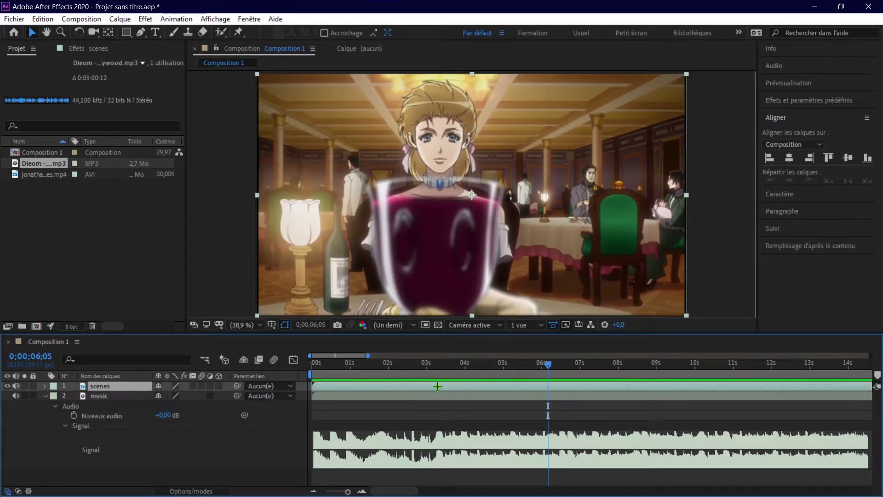
key(ctrl+shift+d)
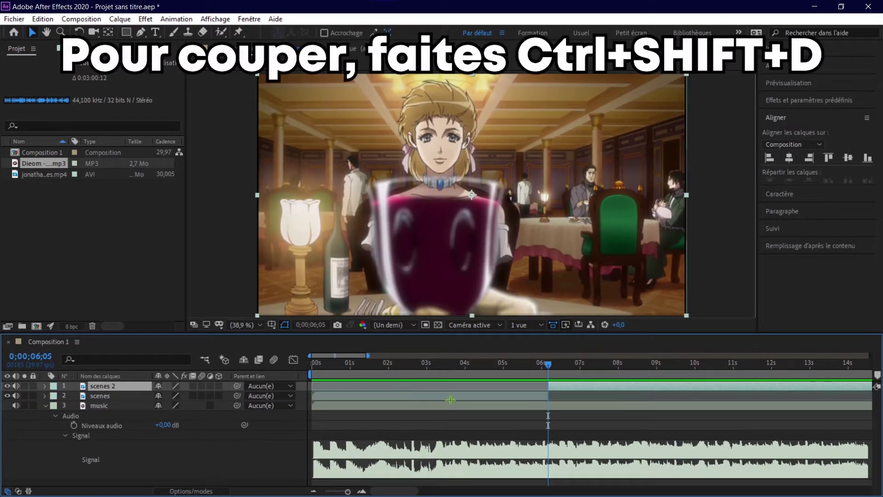
key(Delete)
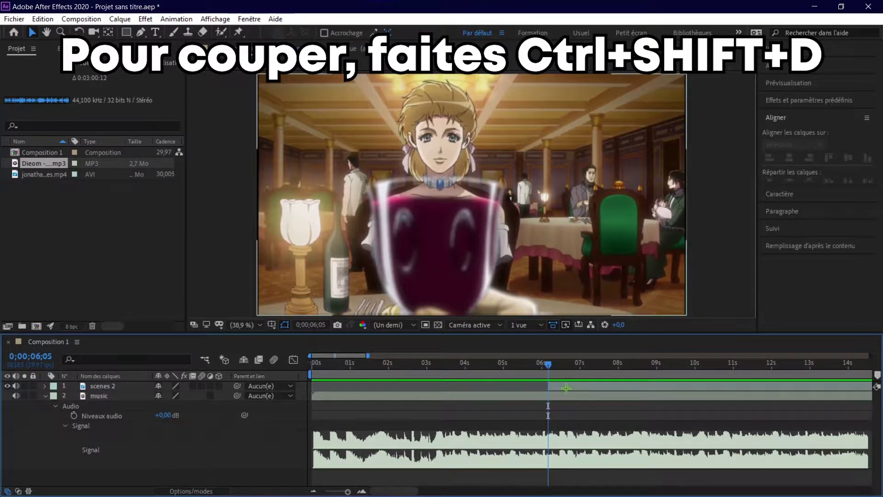
drag(561, 387, 336, 396)
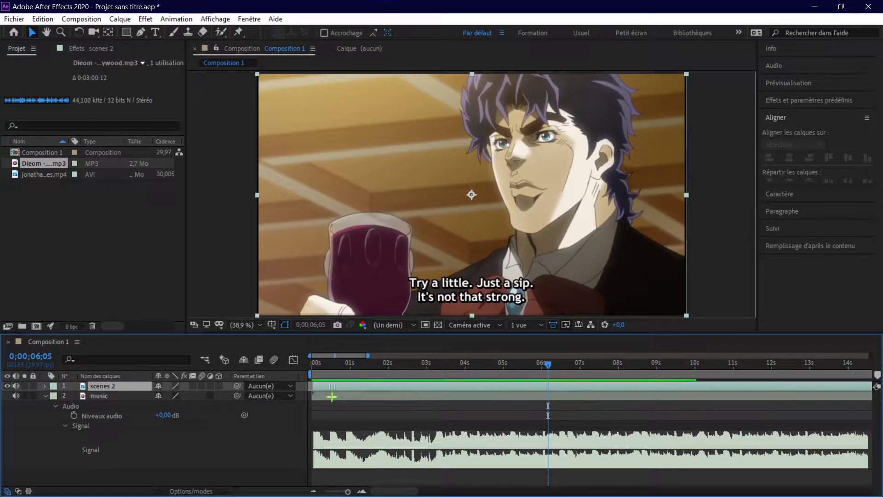
- Preview the clip and split it with Ctrl+Shift+D at each of the three shot changes
click(313, 364)
key(space)
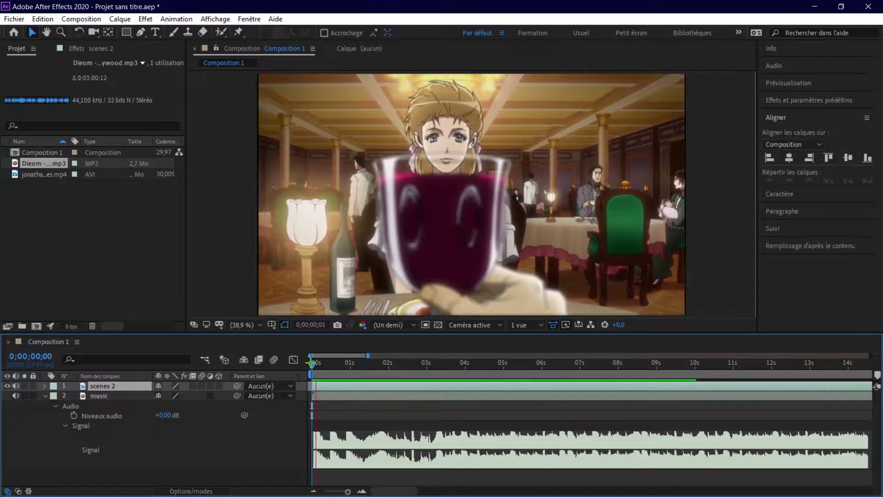
key(space)
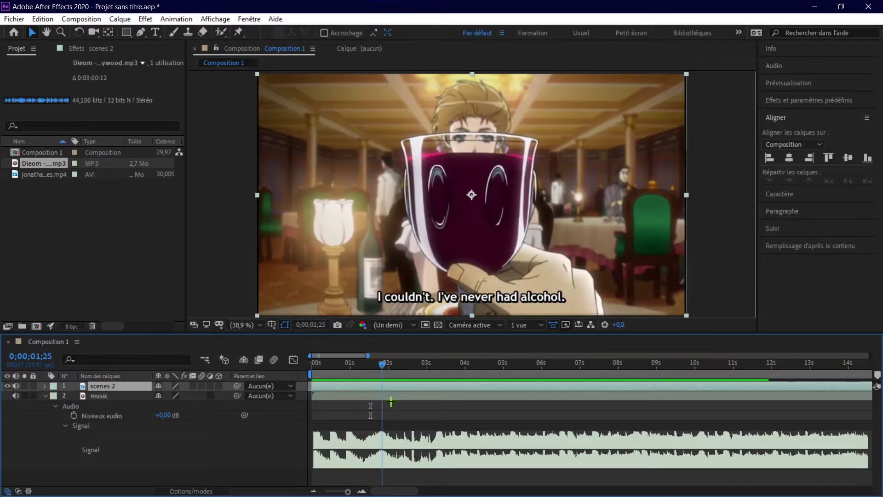
key(ctrl+shift+d)
drag(384, 364, 448, 363)
key(space)
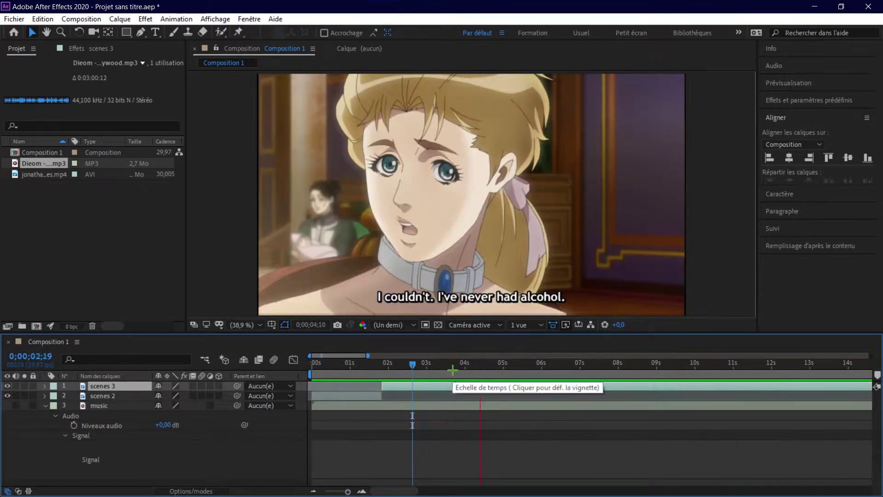
click(788, 83)
key(ctrl+s)
key(Escape)
key(ctrl+shift+d)
key(space)
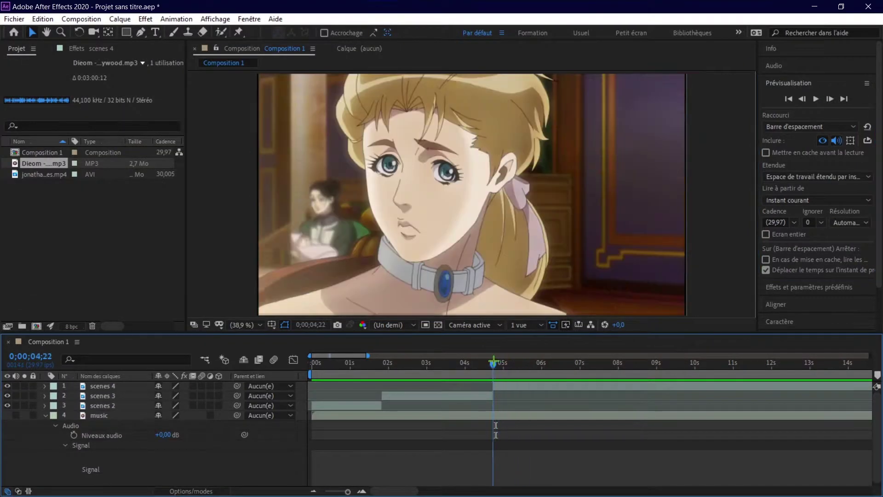
key(space)
key(ctrl+shift+d)
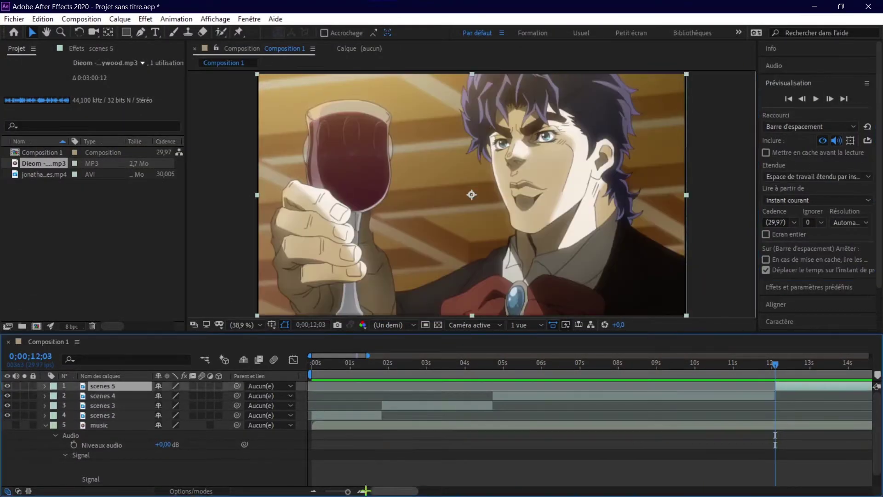
- Zoom the timeline out and play back the split clips from the start
drag(347, 492, 341, 492)
key(Home)
key(space)
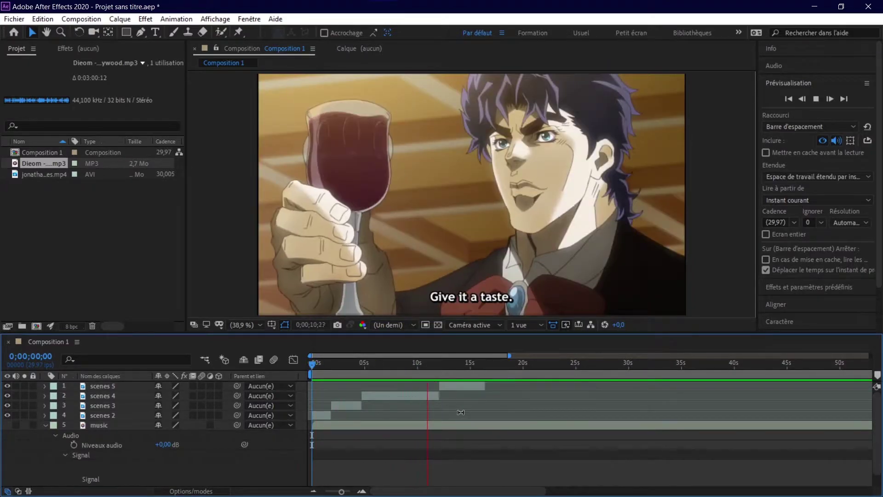
key(space)
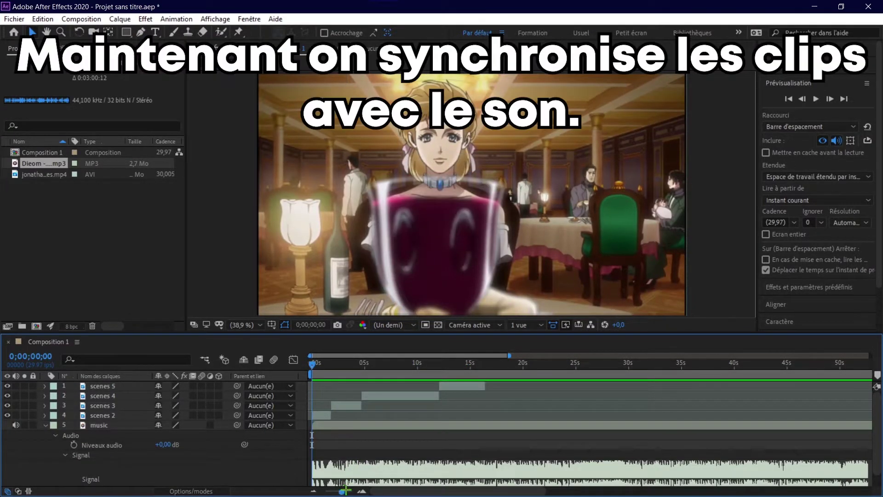
- Trim scenes 2 to end on a beat, slide scenes 3 earlier, and preview against the music
drag(341, 492, 347, 491)
key(space)
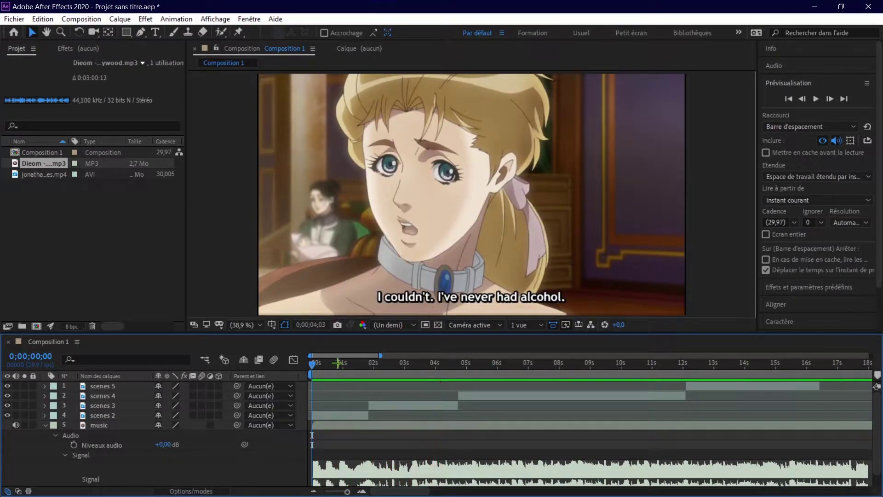
key(space)
click(360, 416)
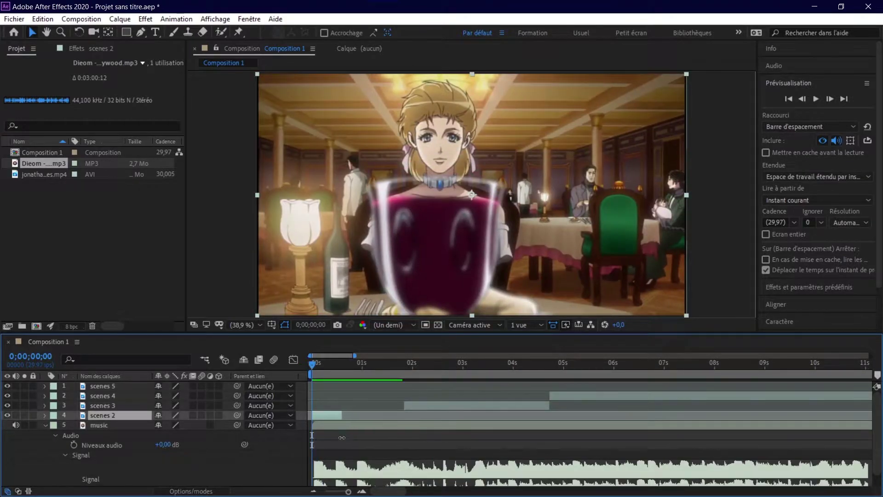
drag(342, 438, 334, 447)
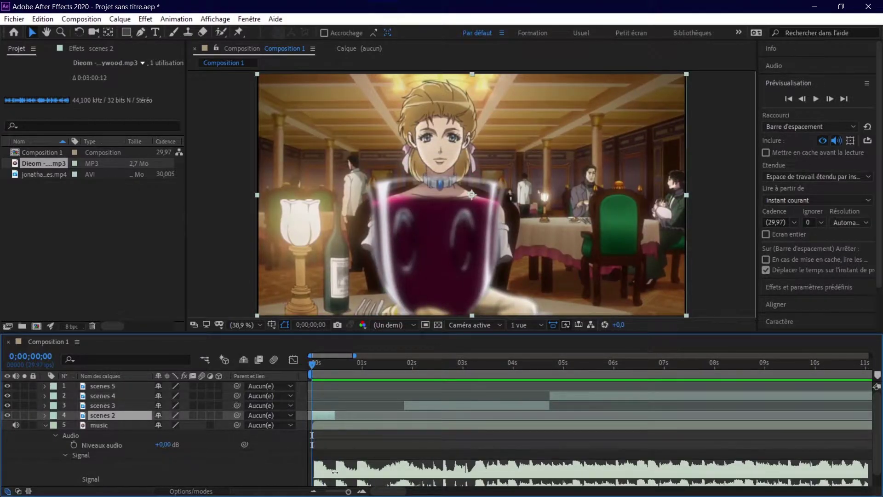
key(space)
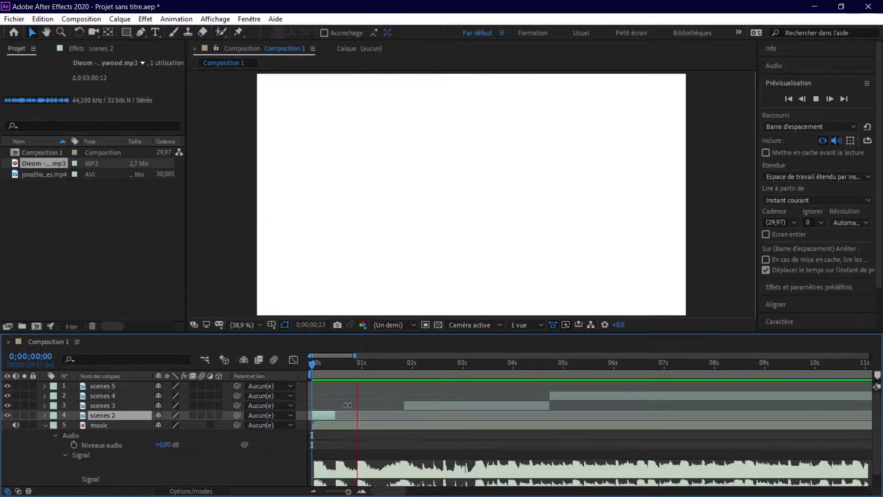
key(space)
drag(420, 407, 372, 410)
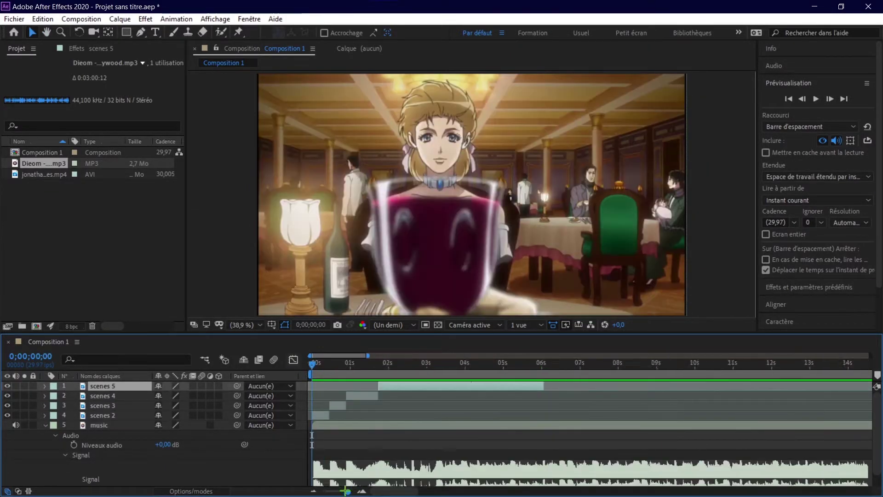
drag(543, 367, 662, 366)
drag(349, 491, 339, 492)
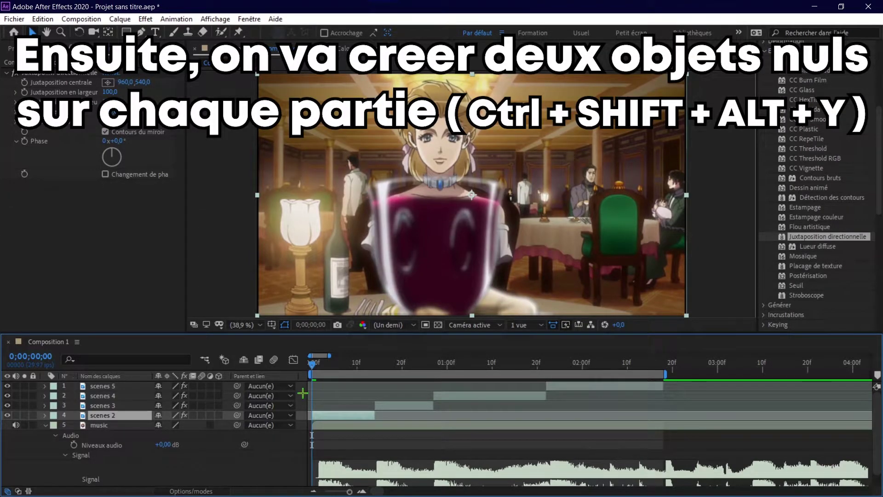
- Add a null pair trimmed to the first scene and duplicate copies over each following scene
key(ctrl+alt+shift+y)
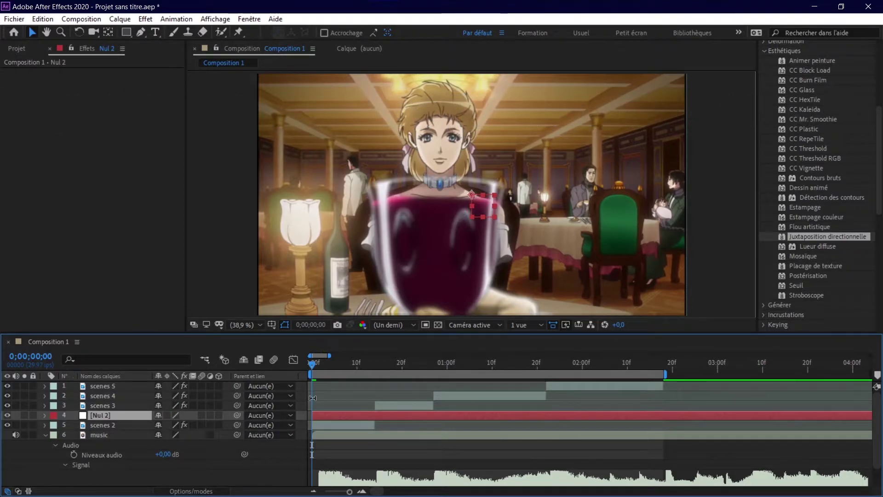
key(k)
key(ctrl+d)
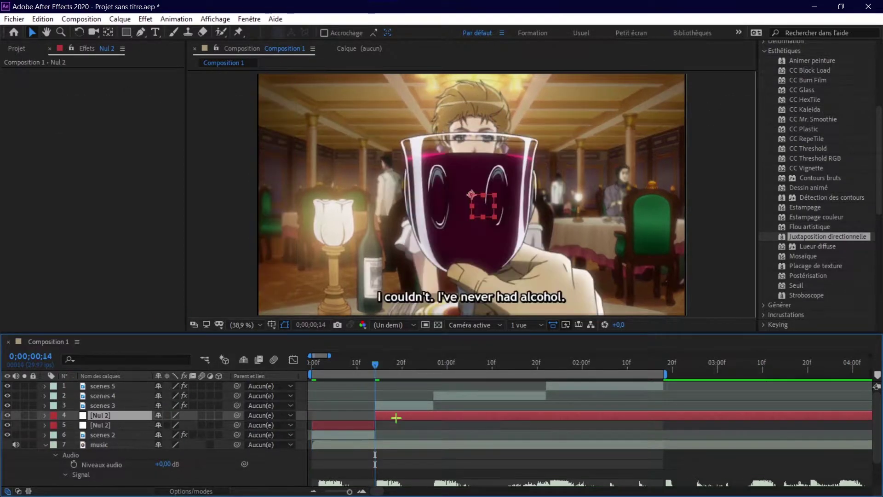
key(alt+])
key(ctrl+d)
drag(332, 419, 459, 400)
key(ctrl+d)
drag(491, 405, 548, 409)
key(ctrl+d)
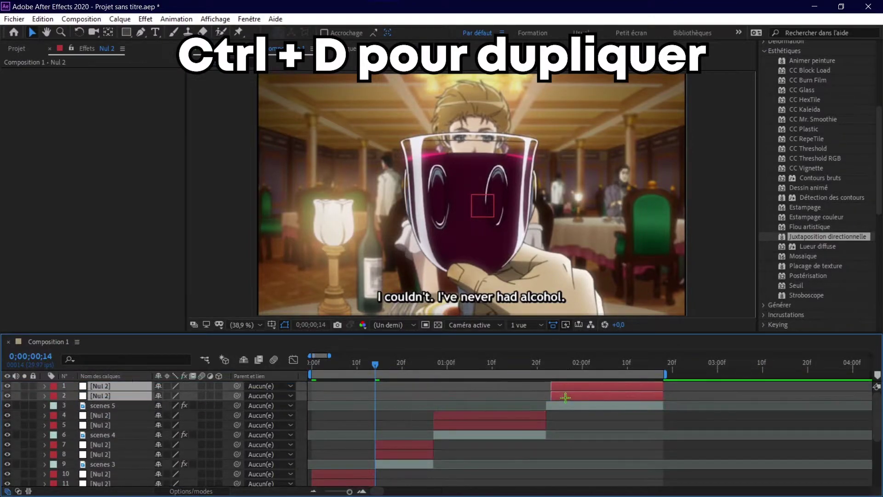
drag(454, 396, 565, 396)
- Parent the scenes 2 layer to the null directly above it
key(Home)
scroll(352, 422, down, 2)
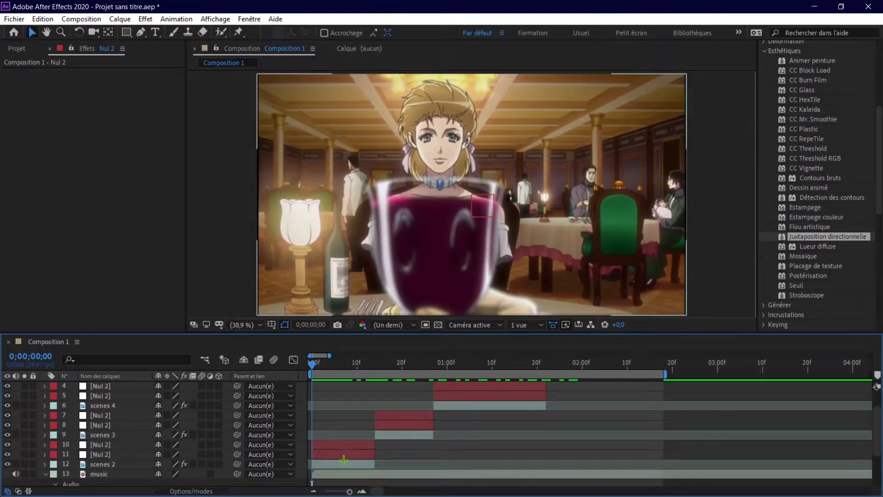
click(344, 460)
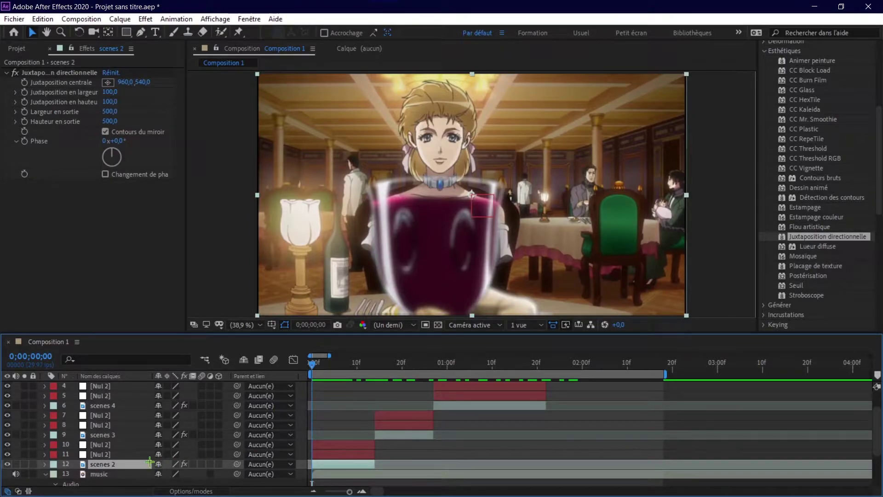
click(127, 454)
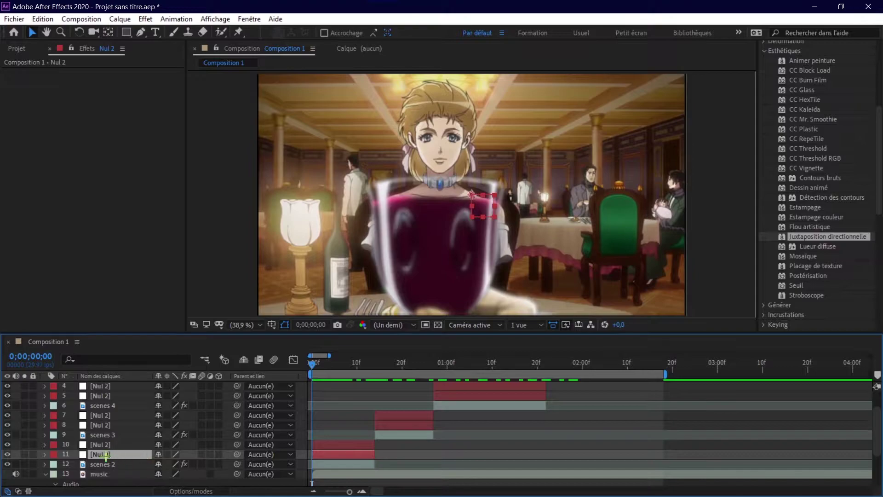
key(ctrl+shift+a)
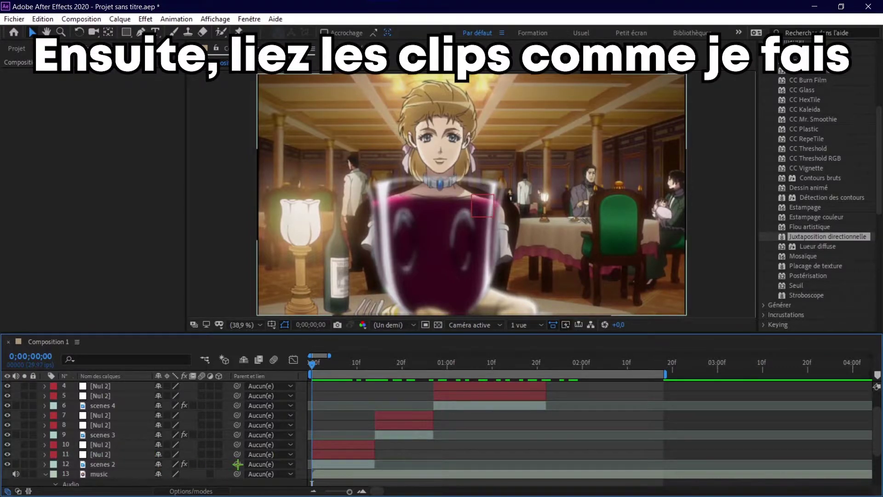
mouse_move(238, 464)
mouse_down()
mouse_move(227, 448)
mouse_move(228, 386)
mouse_up()
scroll(230, 400, up, 2)
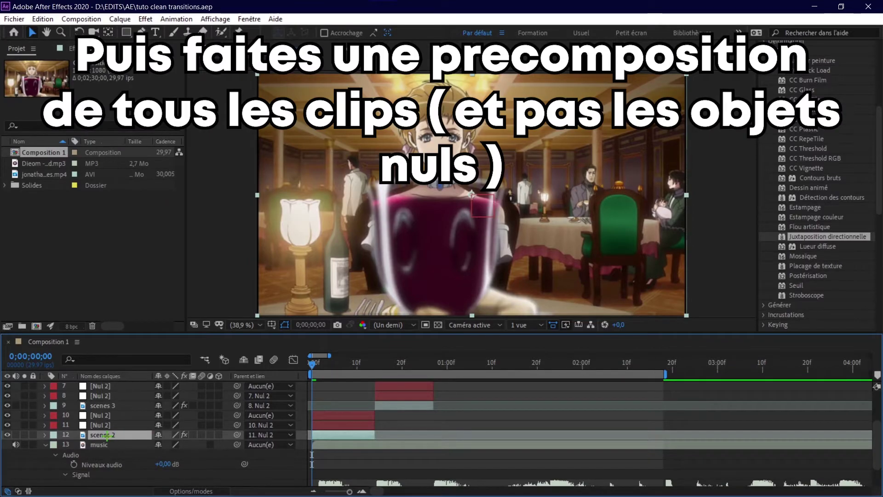
- Precompose scenes 2, moving all attributes into the new composition
right_click(107, 436)
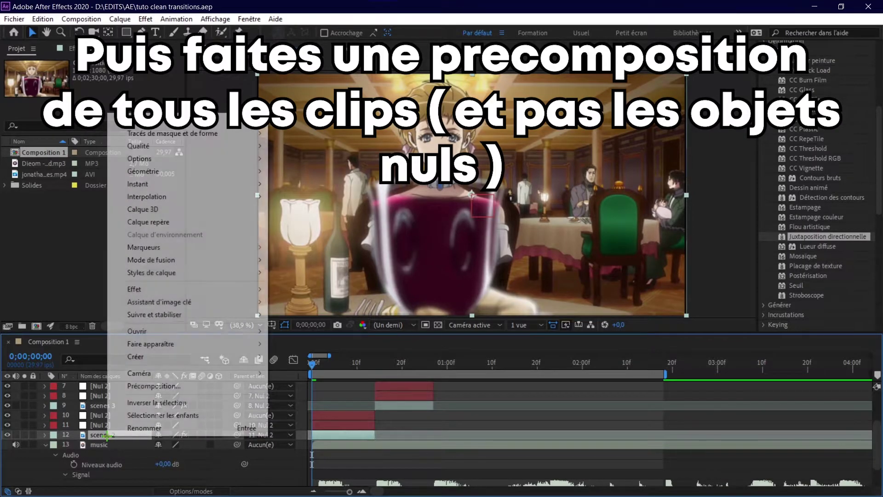
click(138, 385)
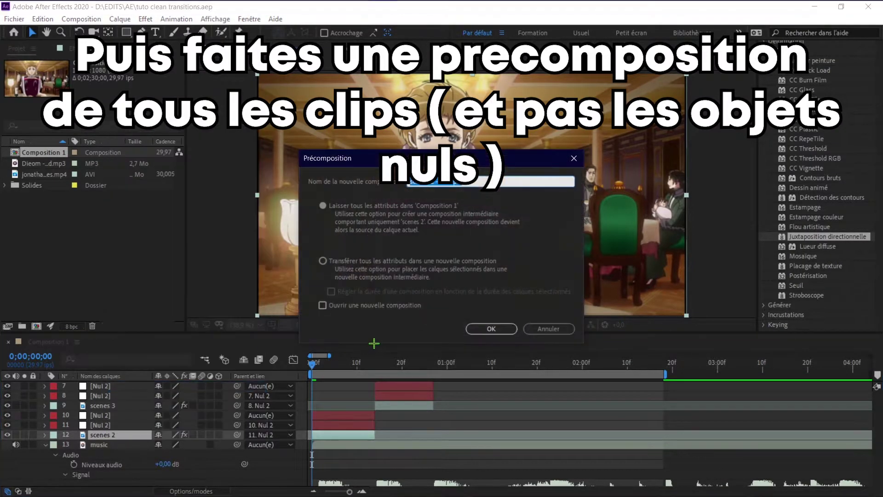
click(339, 262)
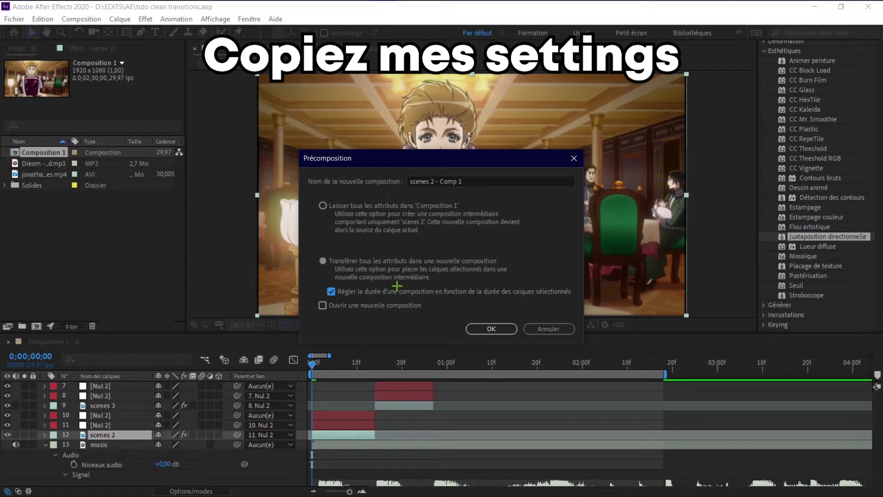
click(502, 327)
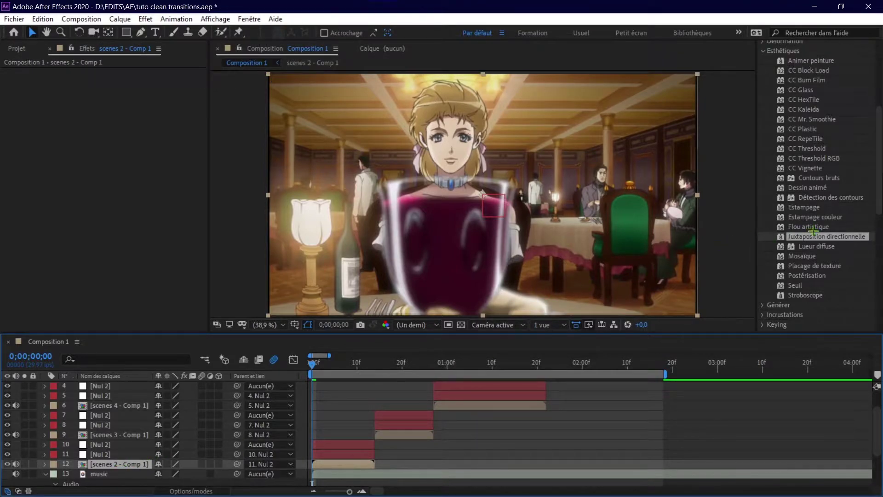
- Apply Juxtaposition directionnelle to the scenes 2 precomp with output width and height 500
drag(814, 238, 99, 461)
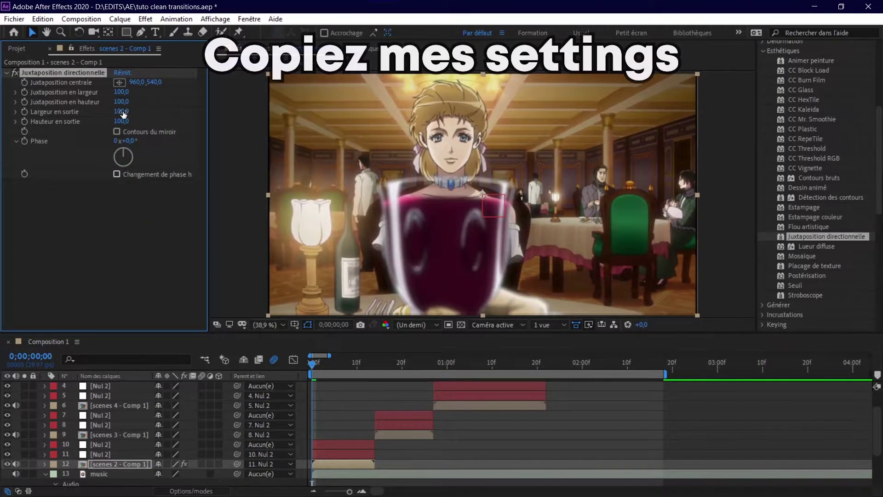
click(122, 112)
text(500)
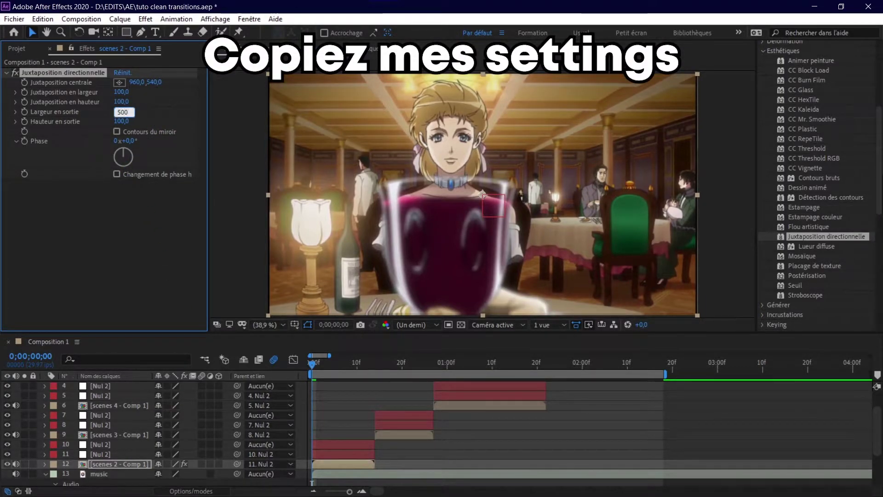
key(Return)
click(121, 121)
text(500)
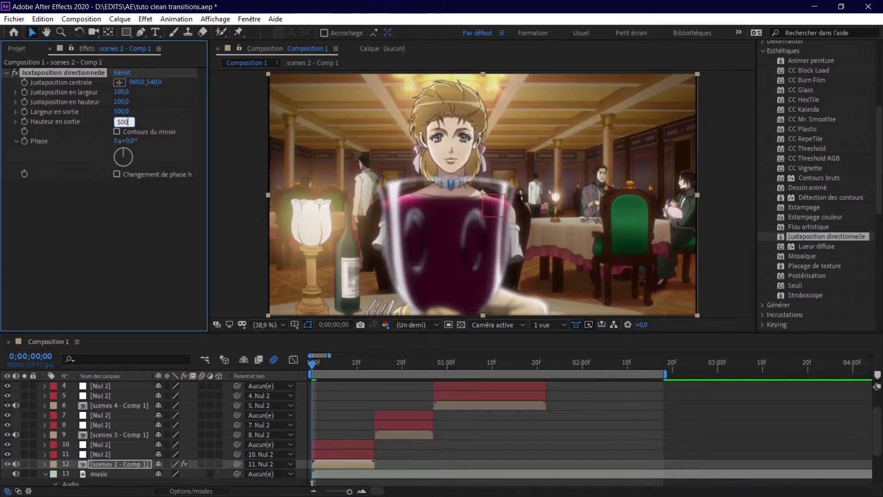
key(Return)
- Copy the tiling effect and paste it onto scenes 3, scenes 4 and scenes 5
right_click(75, 73)
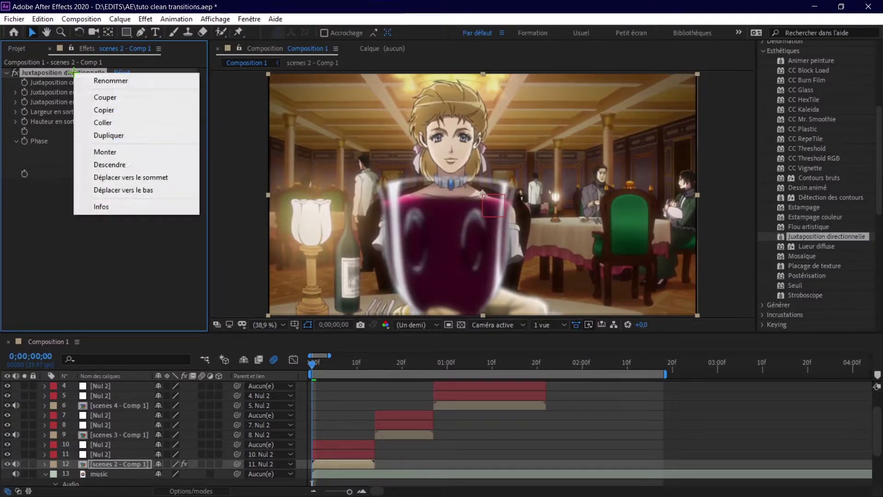
click(104, 110)
click(126, 434)
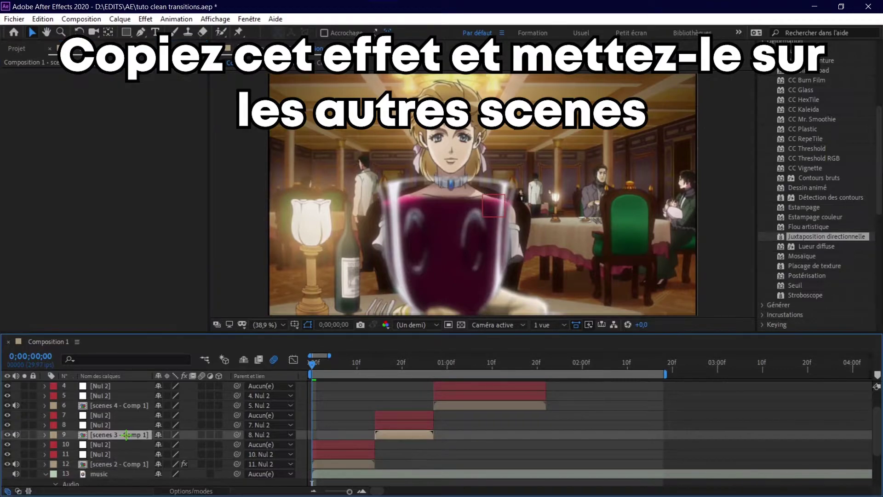
key(ctrl+v)
click(111, 406)
key(ctrl+v)
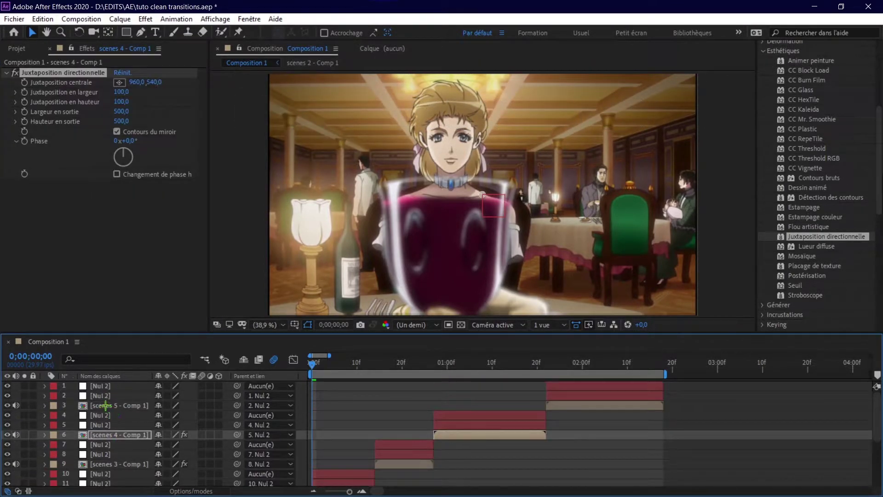
click(105, 405)
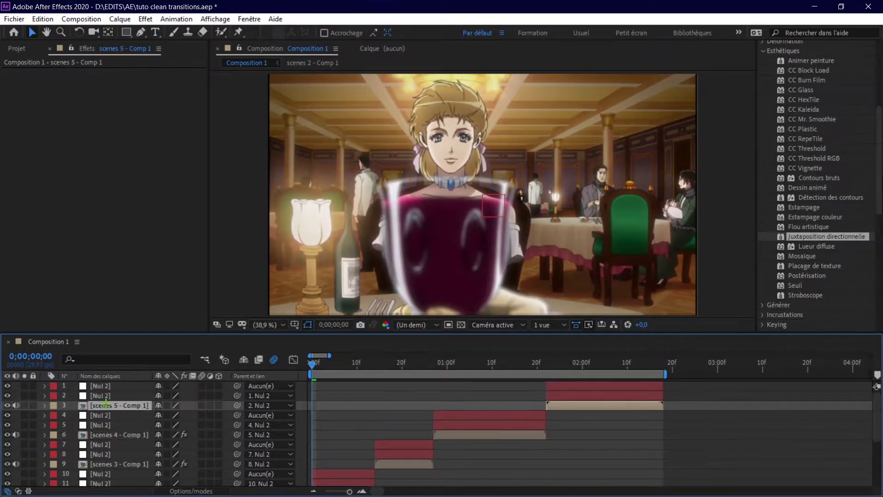
key(ctrl+v)
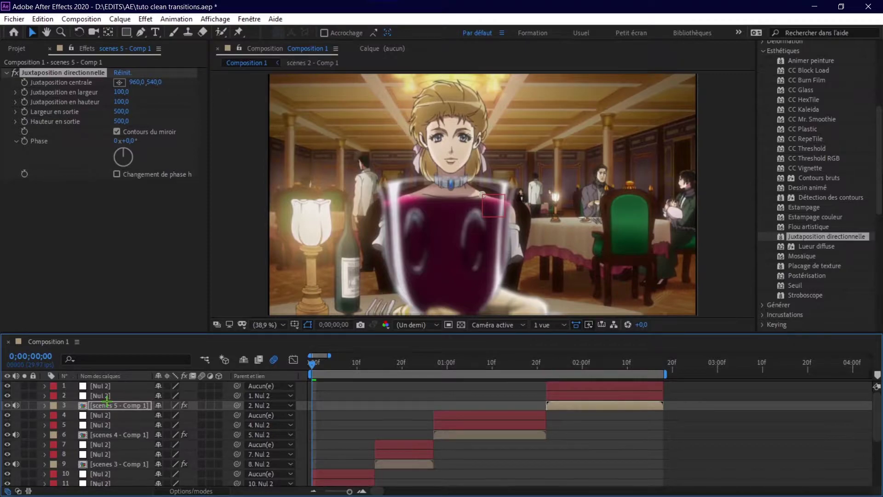
scroll(107, 402, down, 3)
- Select the scenes 2, 3 and 4 layers, then switch the selection to the layer 5 null
click(113, 464)
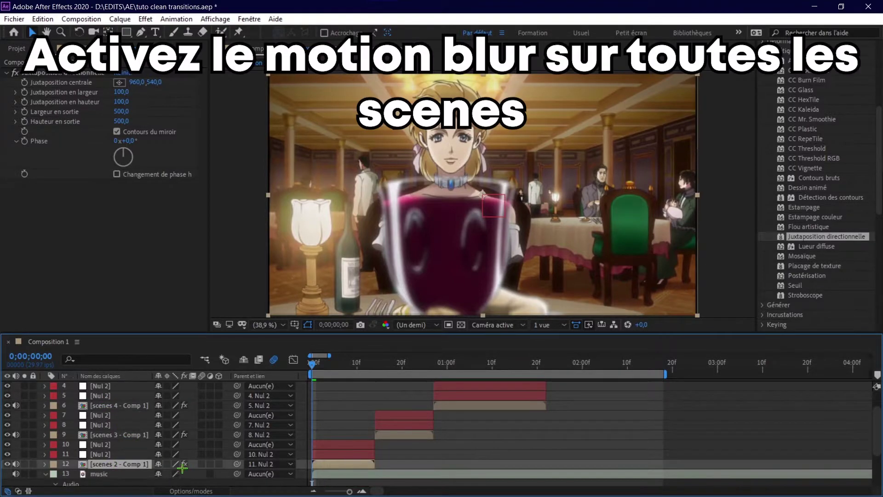
ctrl+click(122, 434)
ctrl+click(119, 409)
scroll(123, 419, up, 3)
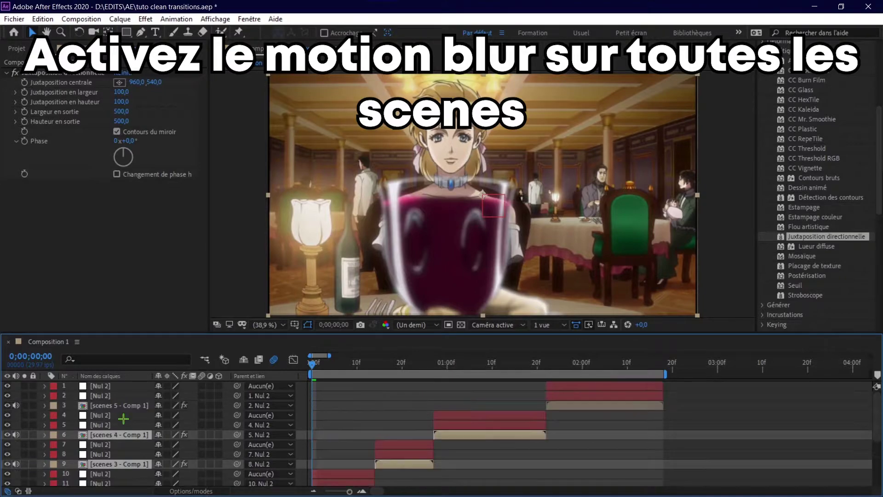
scroll(132, 420, down, 3)
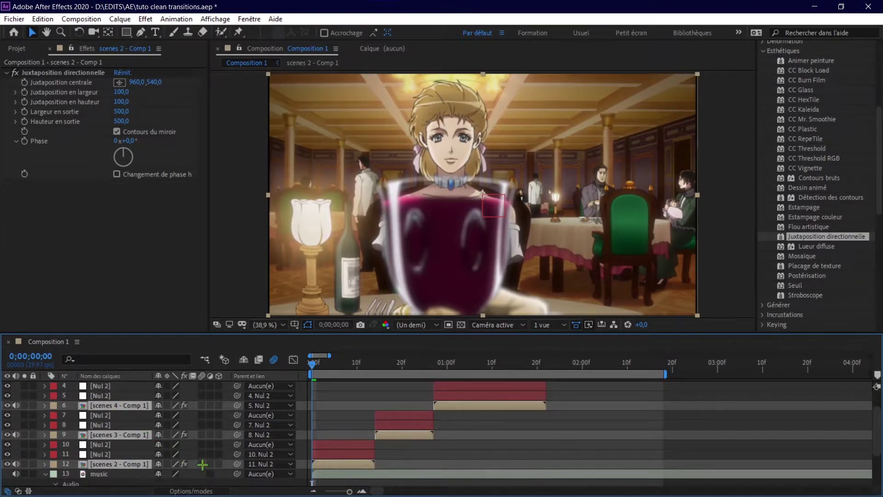
scroll(204, 439, up, 3)
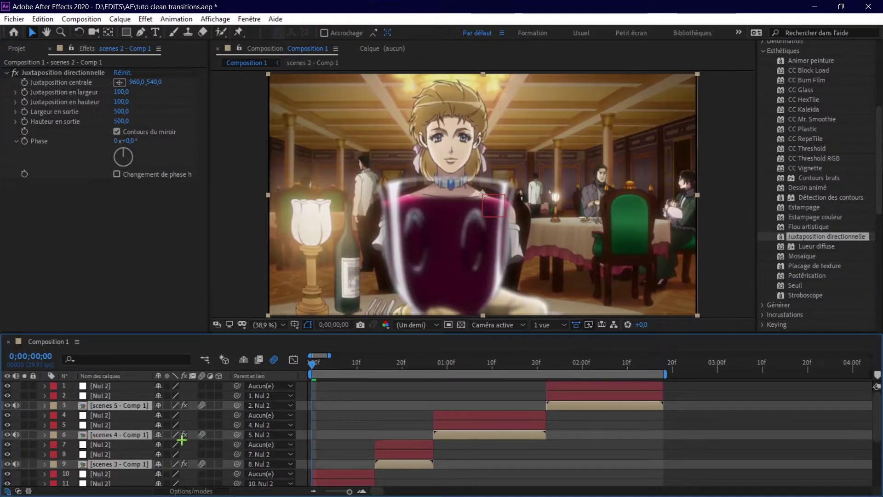
click(133, 426)
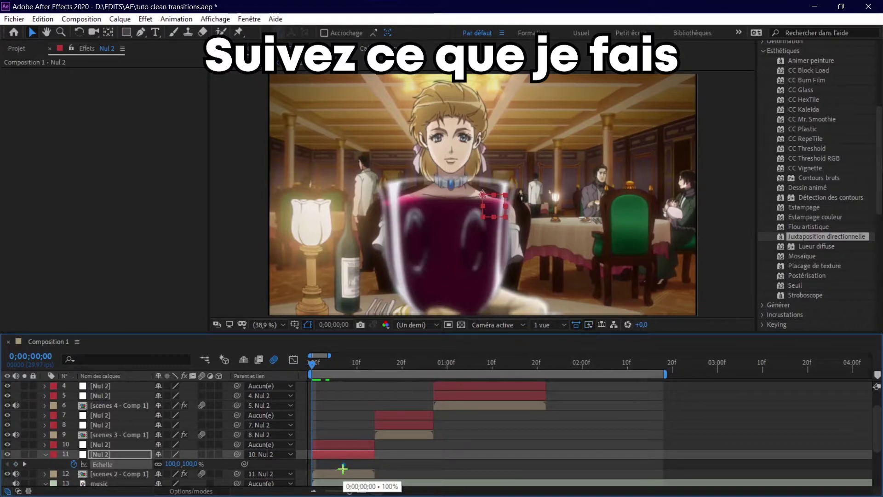
- Keyframe the layer 11 null's Scale at 900% then 100% by frame 6, and apply Easy Ease
click(178, 465)
click(178, 465)
text(900)
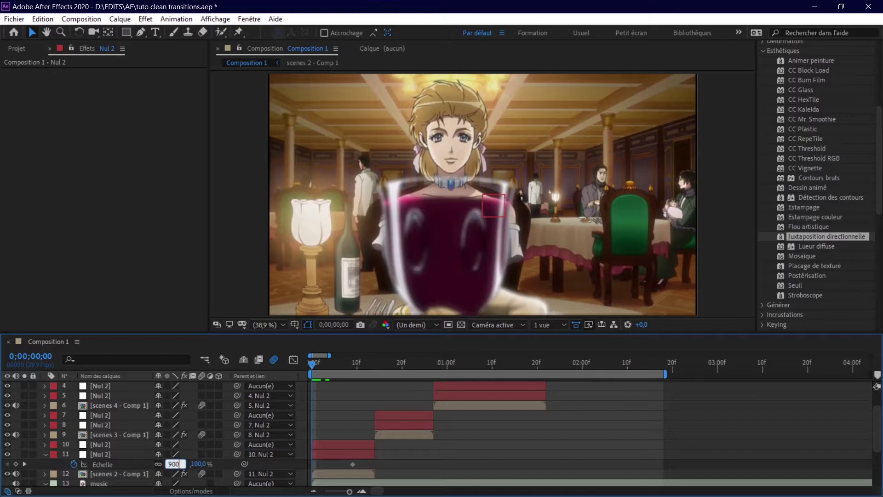
key(Return)
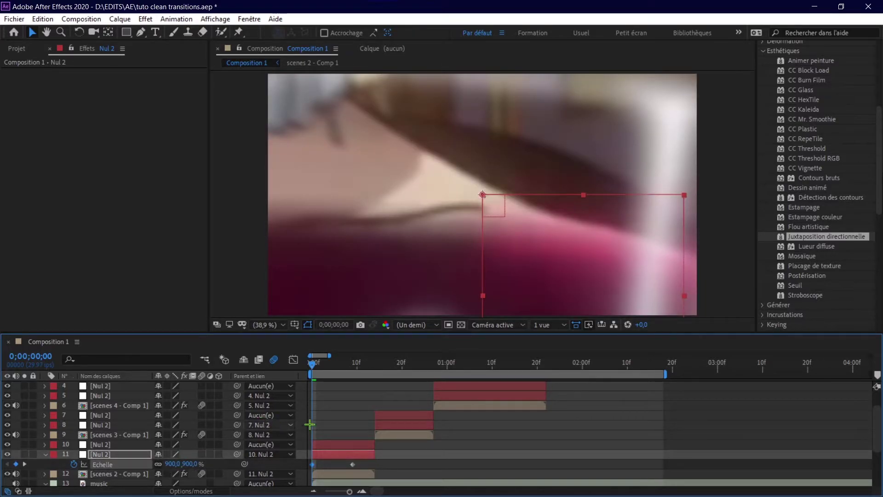
mouse_move(318, 362)
mouse_down()
mouse_move(329, 375)
mouse_move(370, 376)
mouse_up()
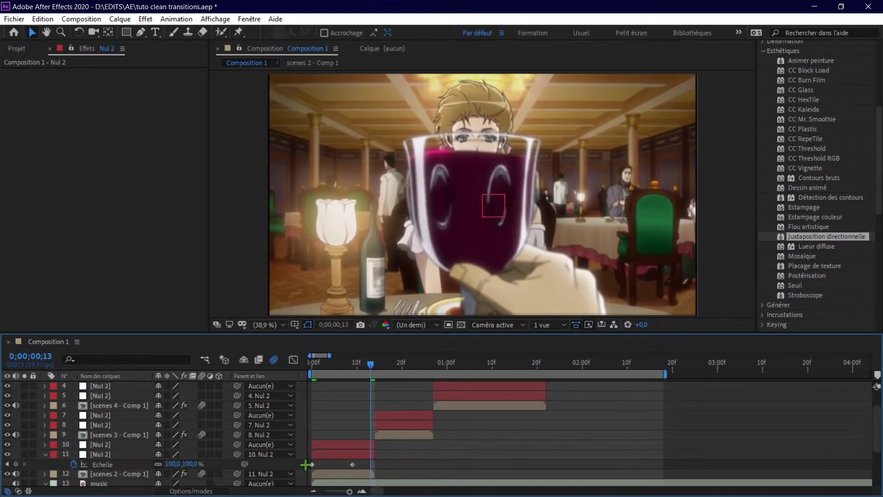
drag(305, 464, 361, 467)
right_click(353, 464)
mouse_move(460, 456)
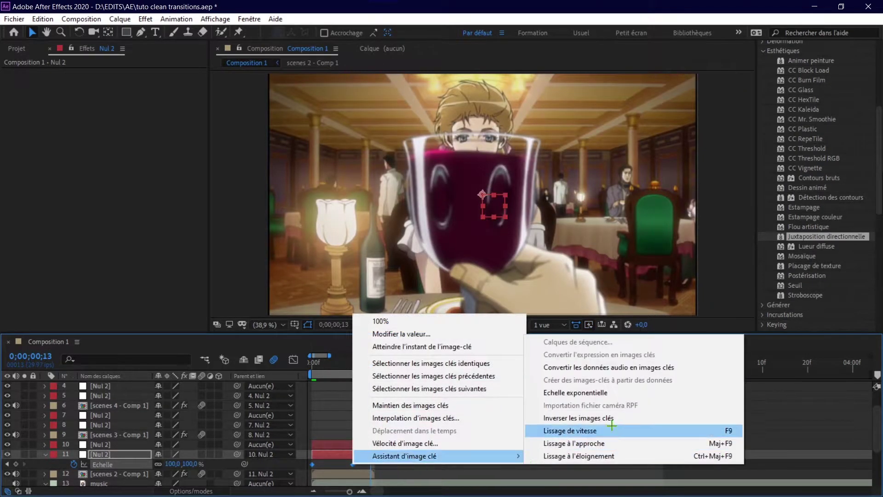
click(575, 430)
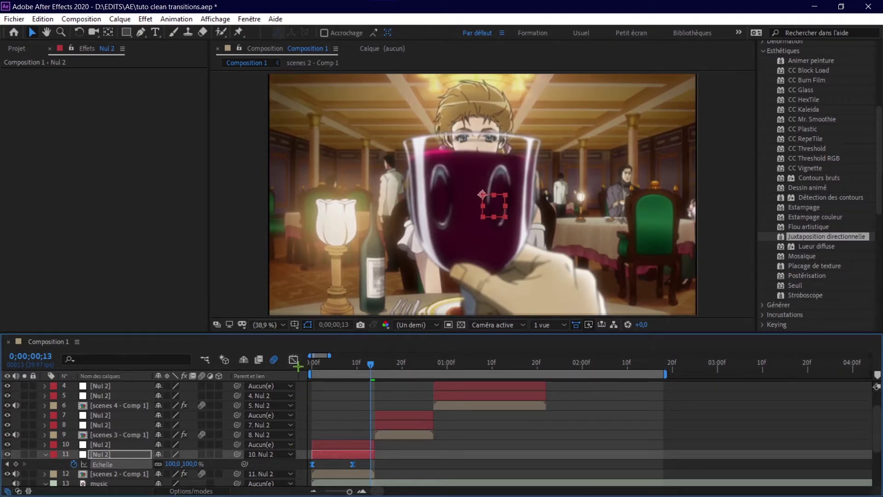
- In the value graph, pull the Bezier handles so the zoom drops sharply from 900%, then preview
click(293, 359)
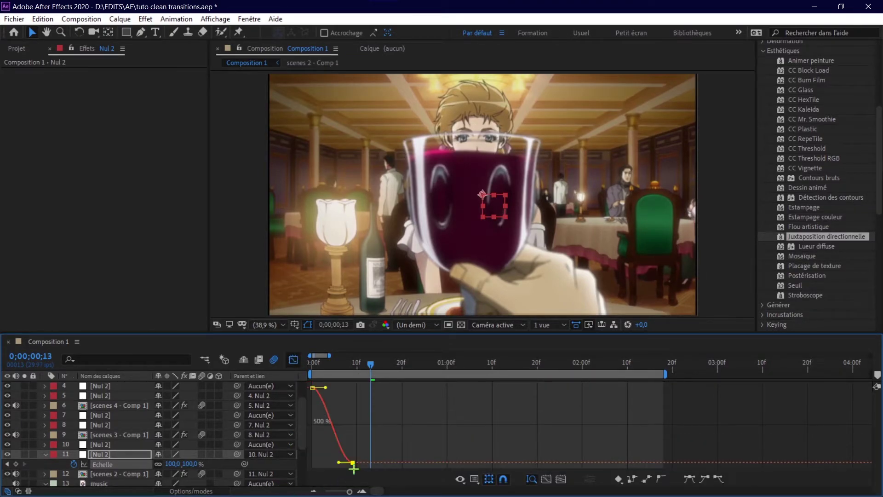
right_click(399, 423)
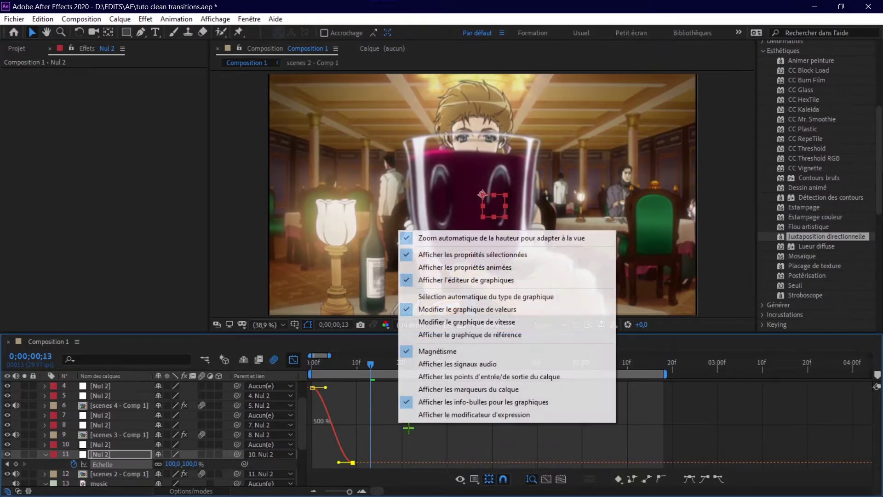
click(448, 309)
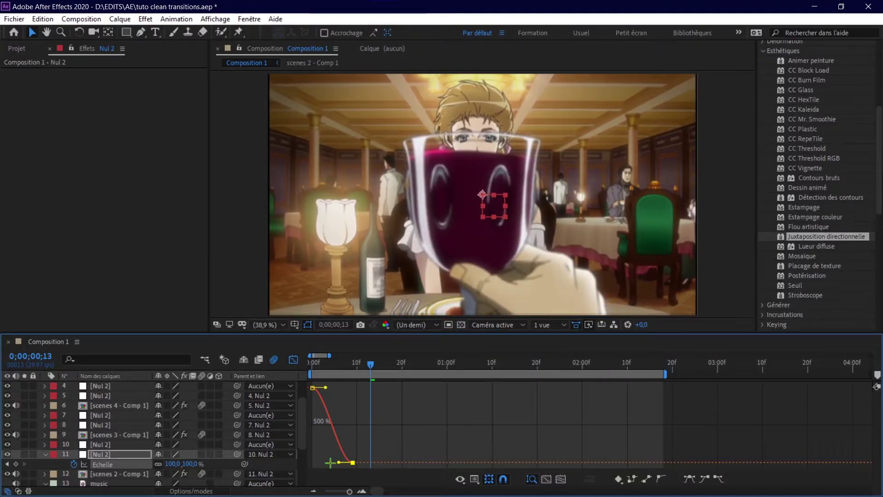
drag(342, 463, 321, 461)
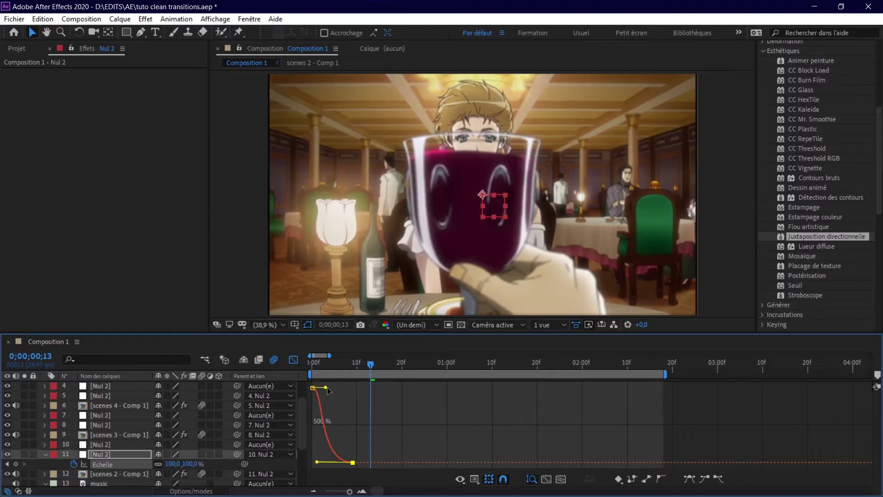
drag(326, 388, 275, 454)
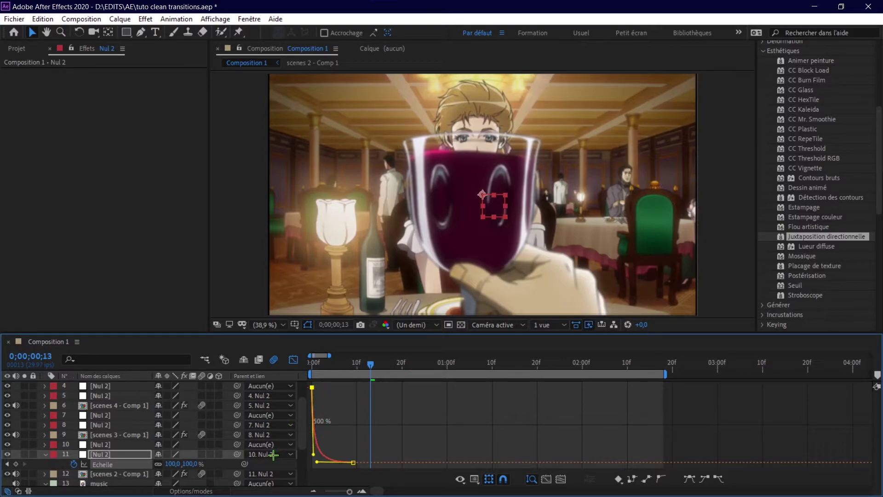
key(space)
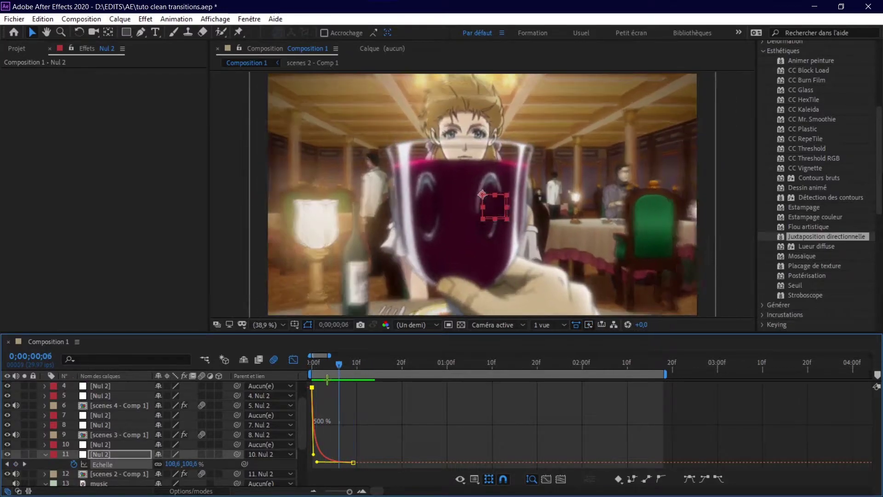
- Return to the layer bars view and reveal the layer 10 null's Scale property
click(293, 360)
click(335, 444)
key(s)
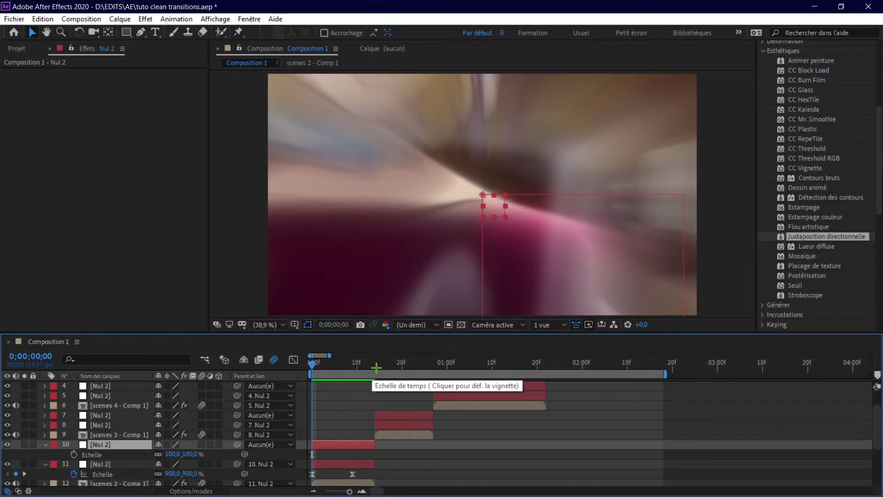
- Keyframe layer 10's Scale at 100% on frame 5 and 500% on frame 14, with Easy Ease
click(335, 363)
drag(335, 363, 336, 364)
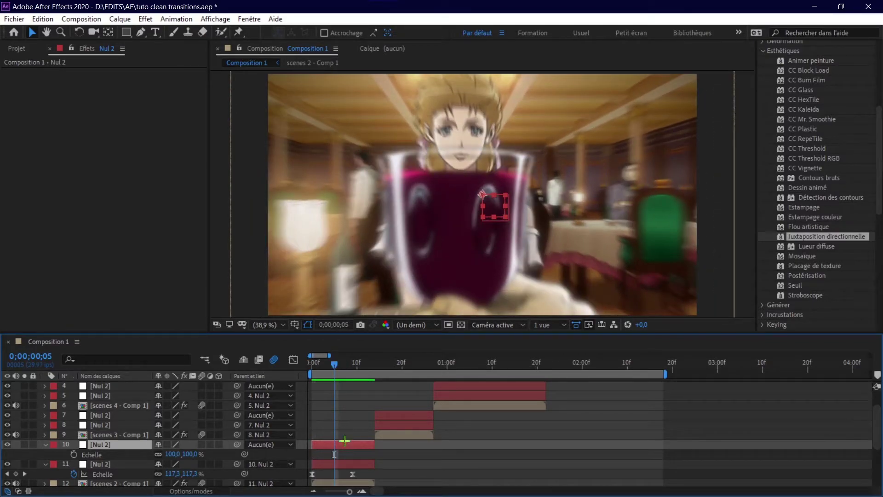
click(74, 454)
drag(348, 372, 375, 366)
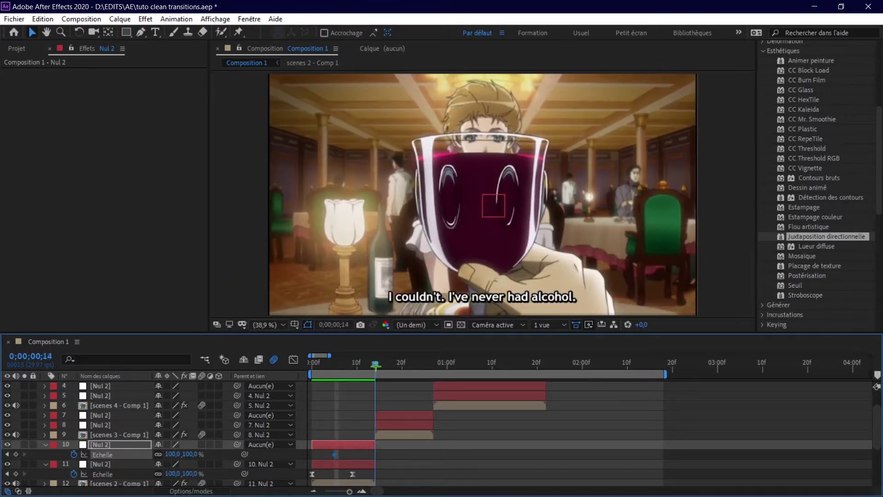
click(308, 462)
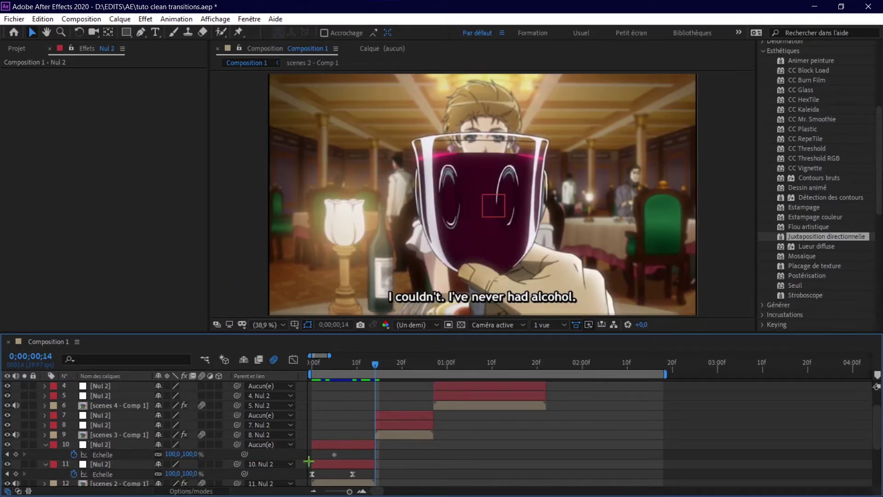
click(193, 454)
text(500)
key(Return)
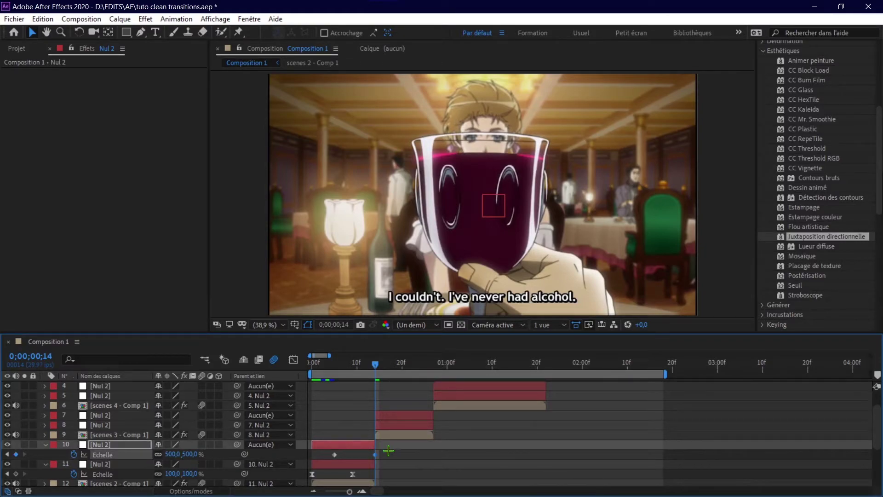
drag(389, 450, 320, 457)
key(F9)
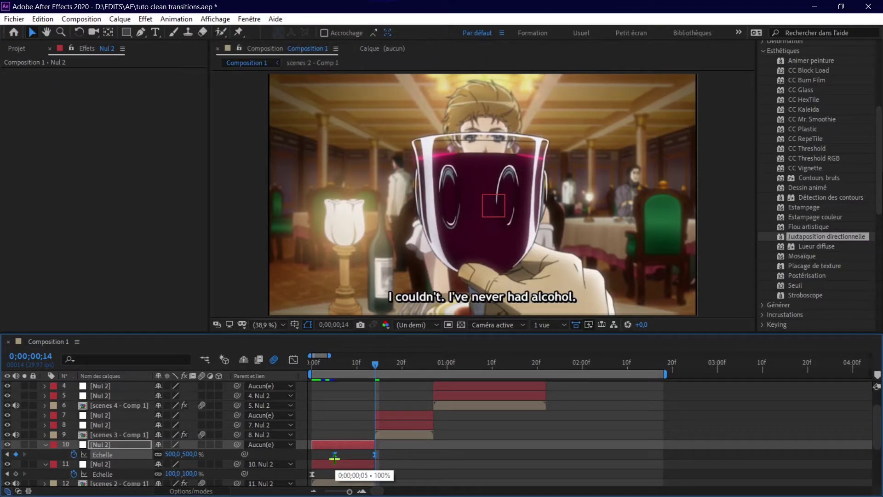
- Shape the graph handles so the zoom accelerates sharply into the 500% keyframe
click(293, 360)
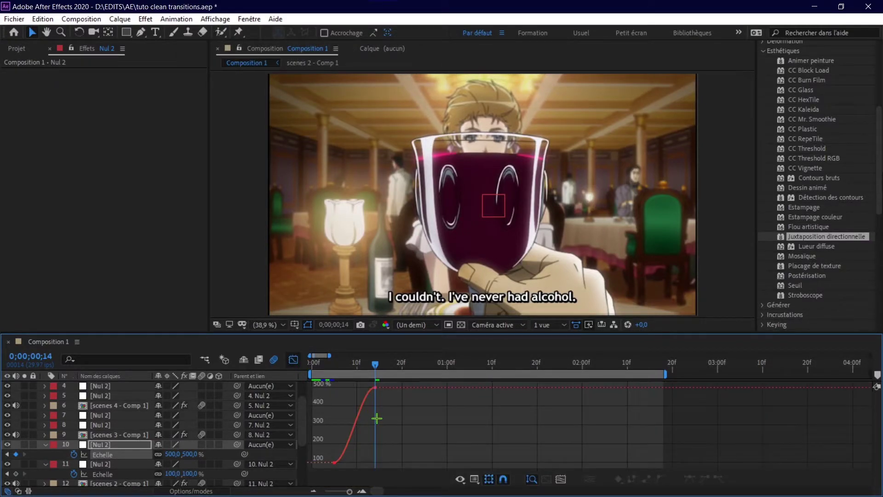
click(342, 447)
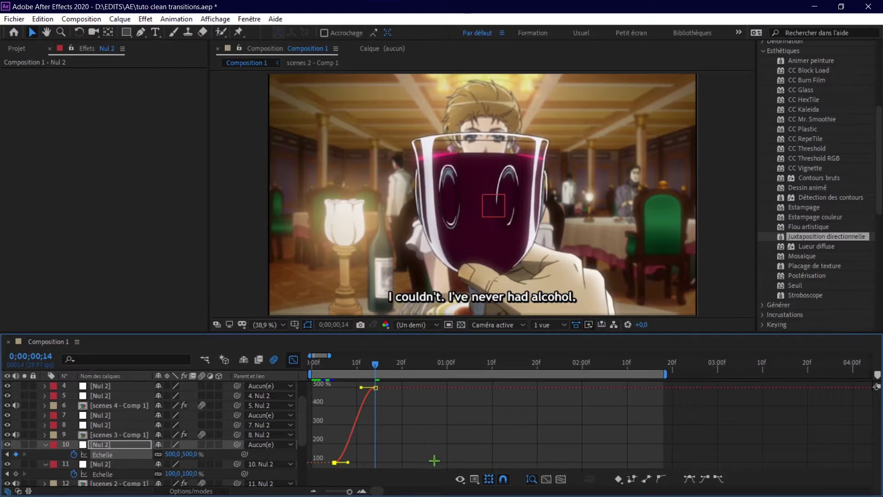
drag(348, 462, 371, 464)
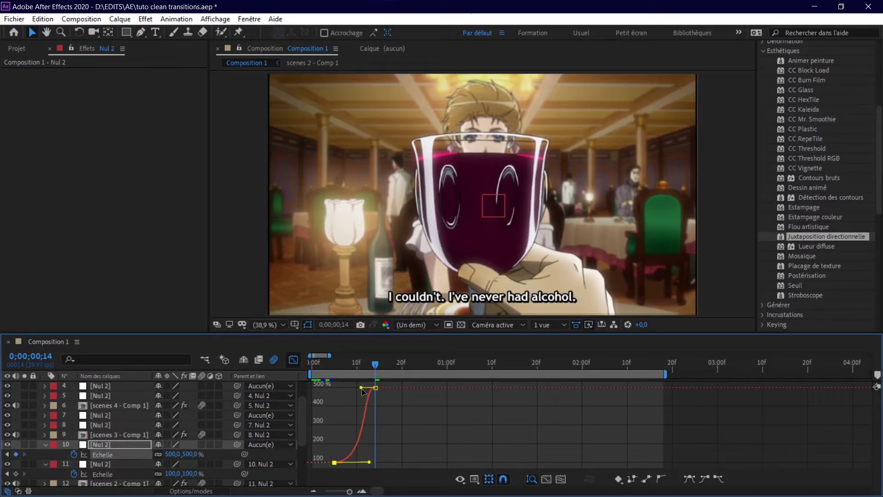
drag(361, 389, 382, 446)
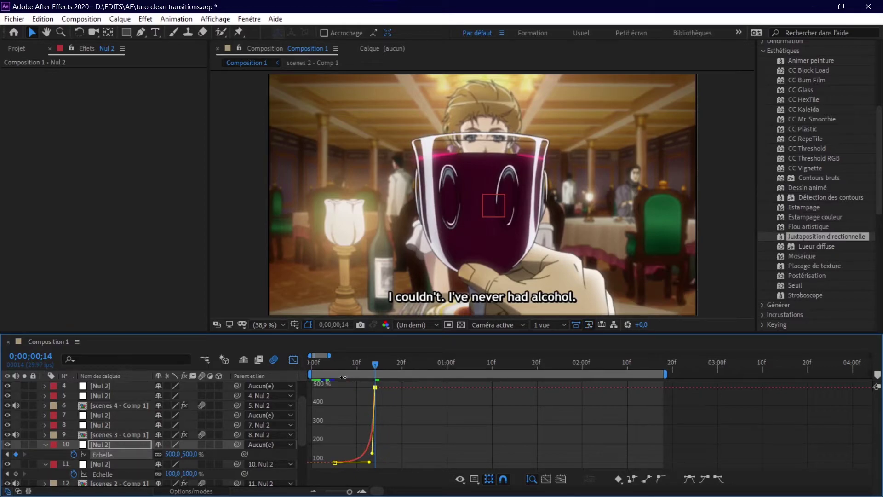
- Preview the zoom from the start, inspecting the blur around frames 4 to 9
key(Home)
key(space)
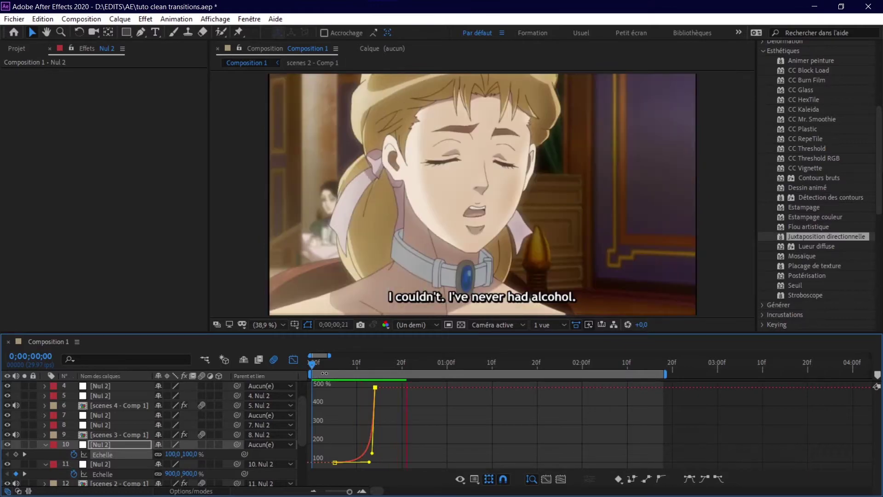
click(353, 375)
mouse_move(353, 375)
mouse_down()
mouse_move(332, 378)
mouse_move(356, 375)
mouse_up()
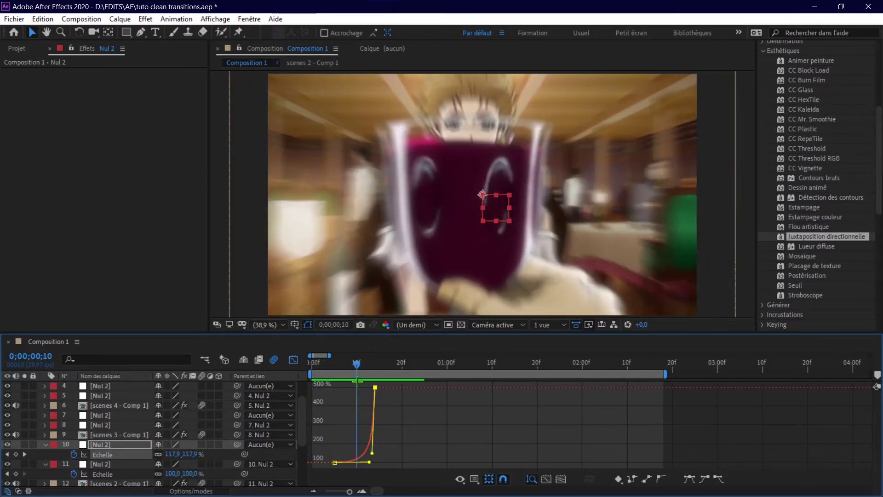
click(293, 360)
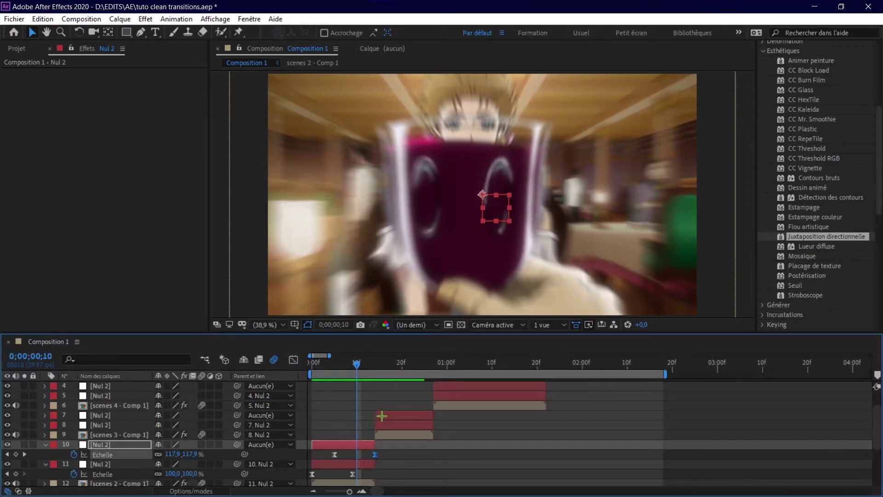
drag(345, 367, 375, 379)
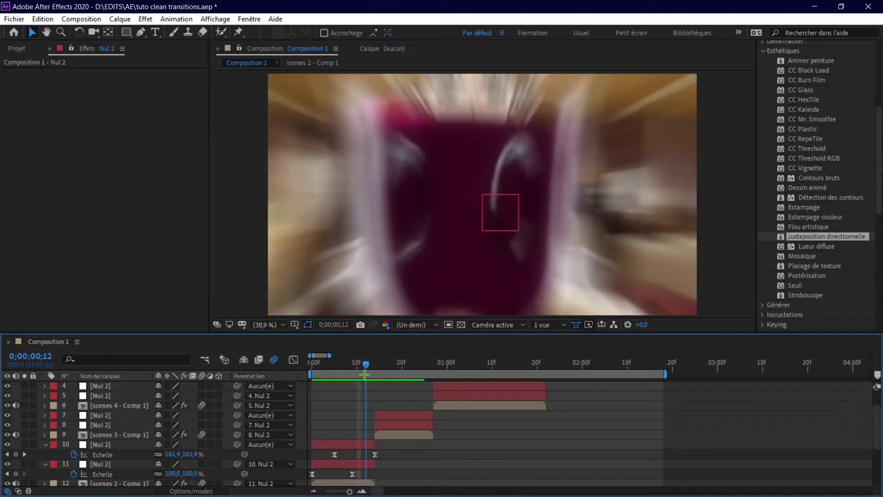
- Keyframe the layer 8 null's Scale at 20% on frame 14 and 120% later
click(381, 424)
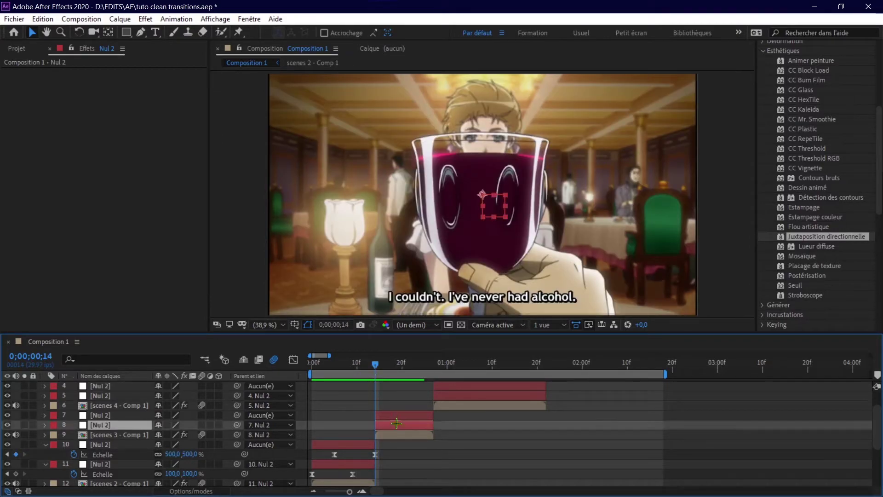
key(s)
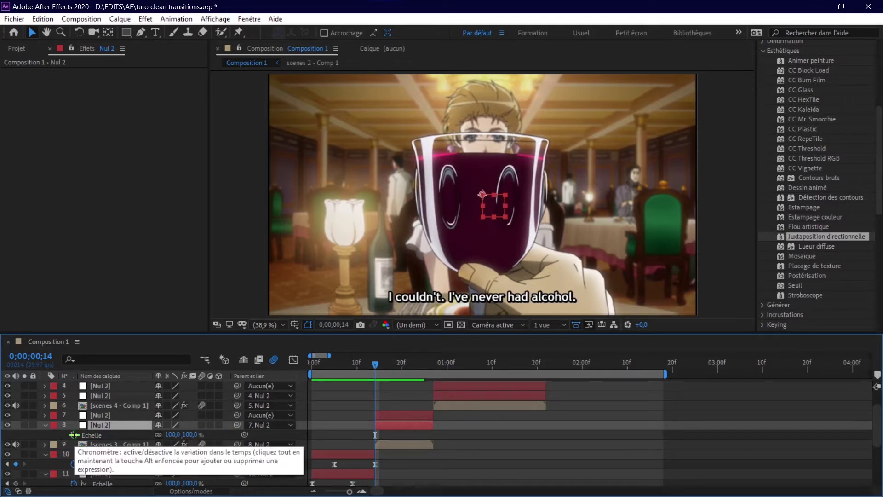
click(73, 435)
text(120)
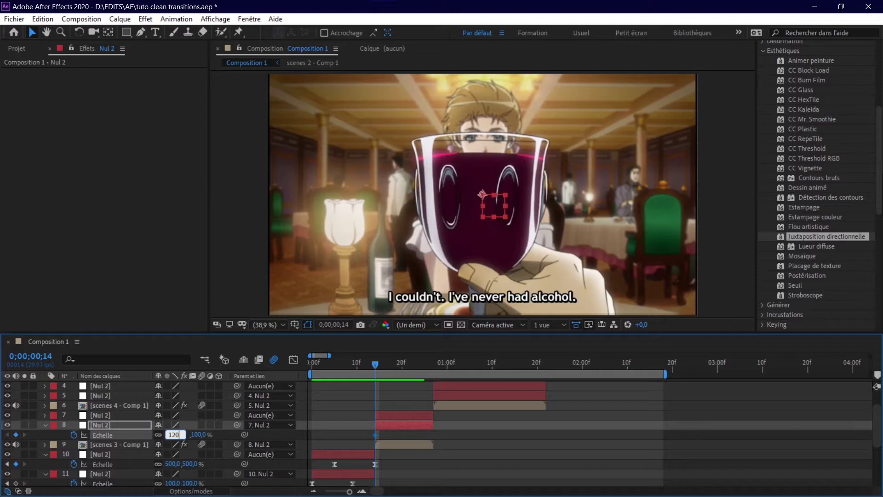
key(Return)
mouse_move(375, 435)
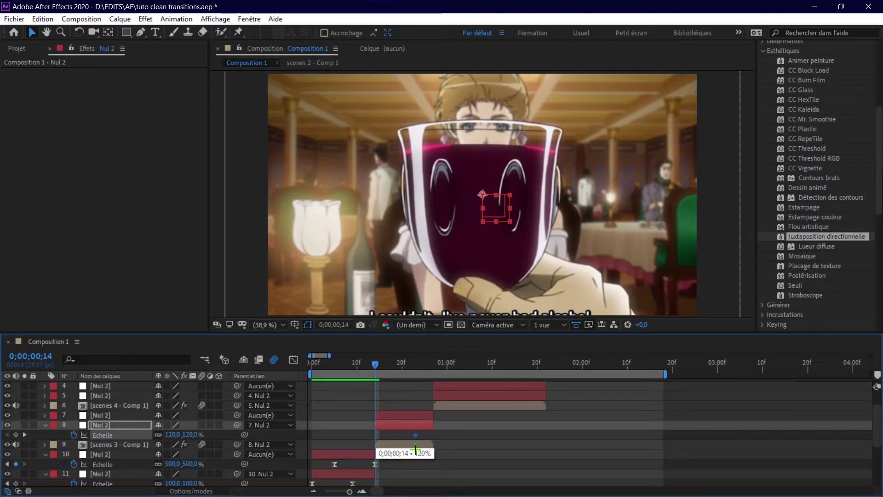
click(404, 431)
click(191, 435)
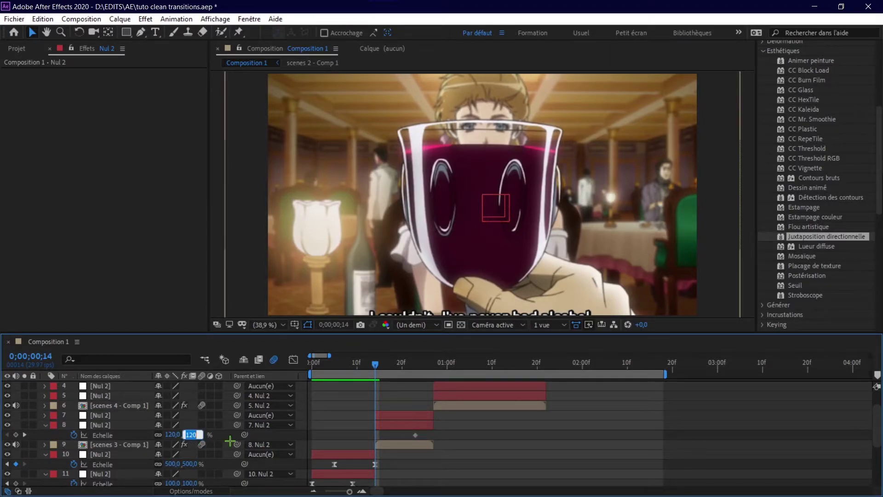
text(20)
key(Return)
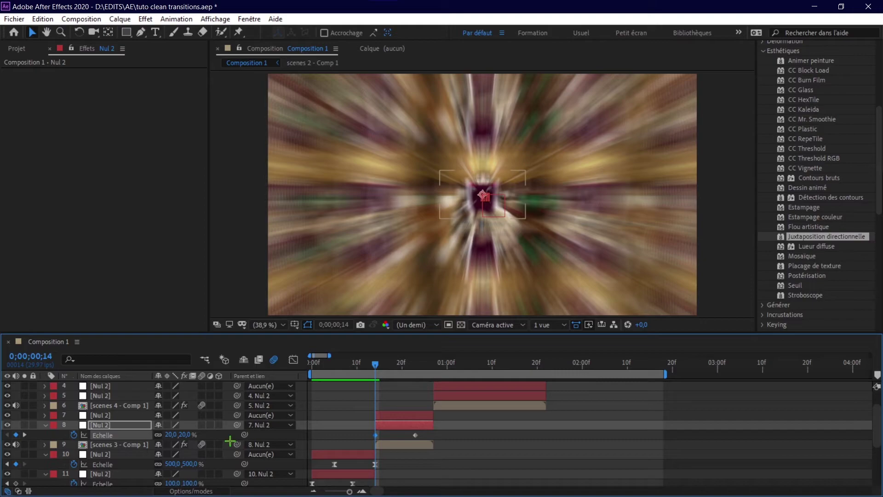
- In the value graph, make the scale shoot up fast at the start and ease into 120%
drag(430, 433, 372, 434)
click(294, 359)
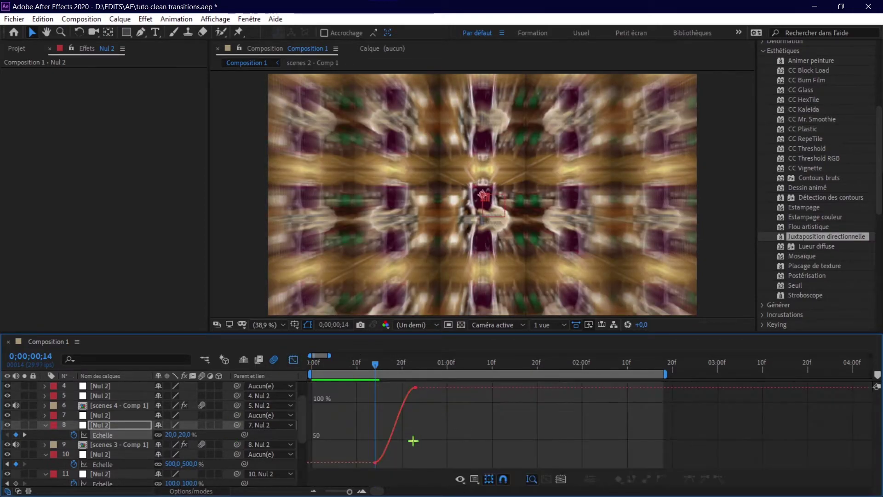
drag(414, 466, 346, 437)
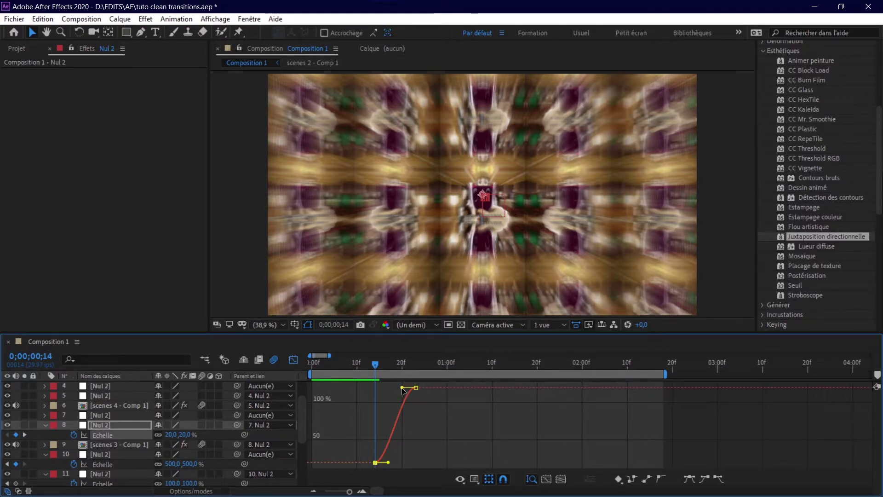
drag(403, 390, 384, 389)
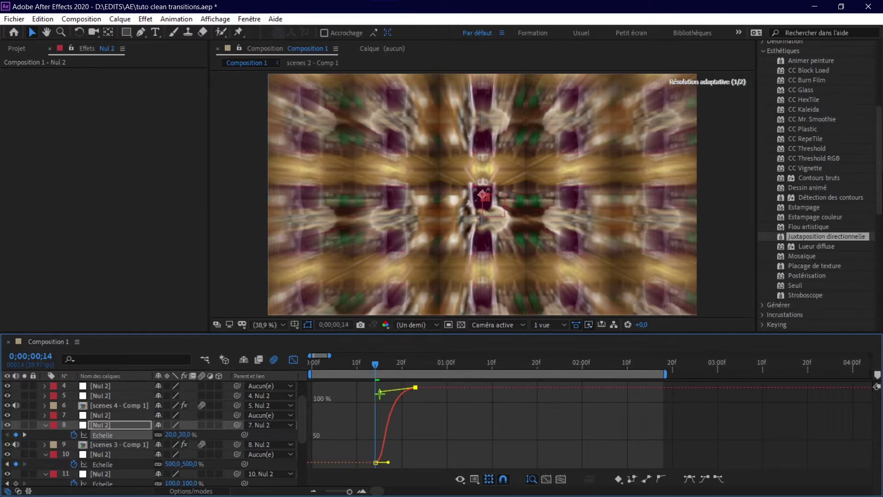
drag(379, 389, 377, 389)
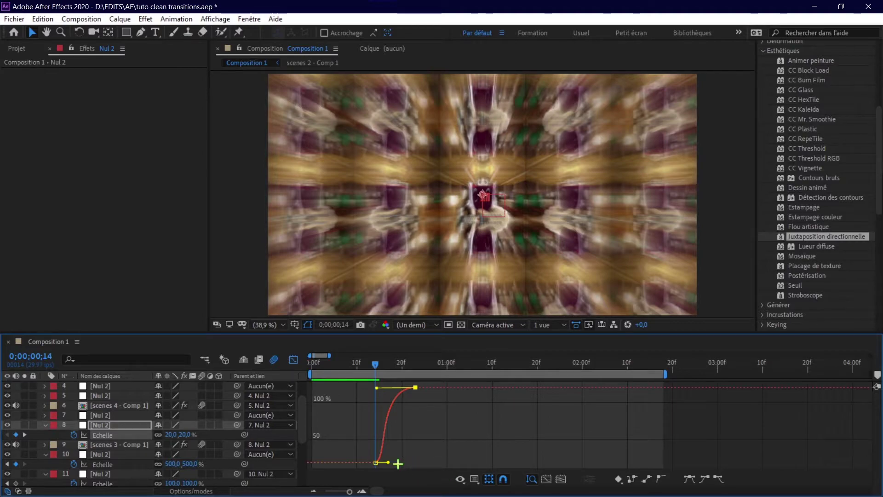
drag(389, 463, 379, 431)
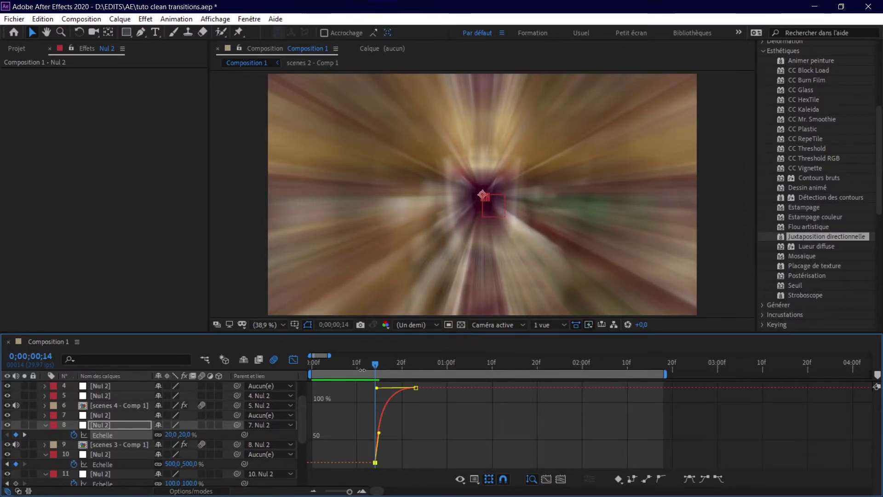
- Preview the transition, then return to layer bars and select the seventh null
key(space)
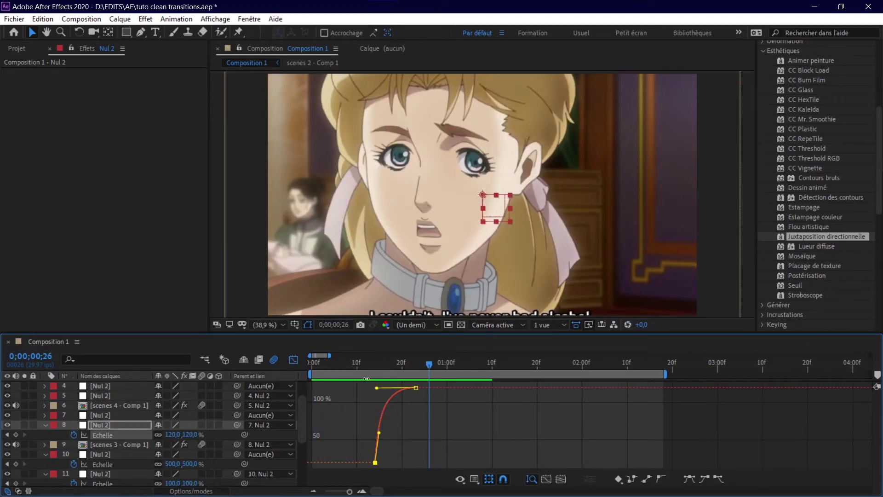
click(296, 358)
click(412, 415)
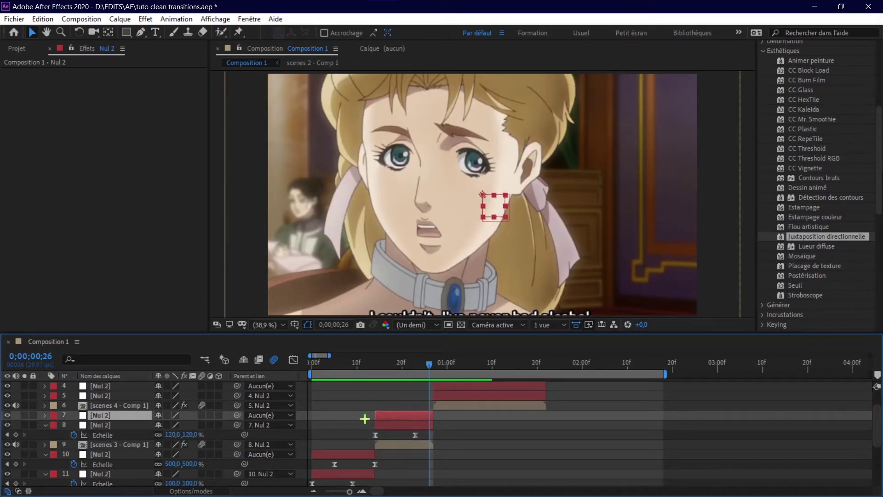
- Keyframe the layer 7 null's Scale at 100% on frame 14 and 20% on frame 28
key(s)
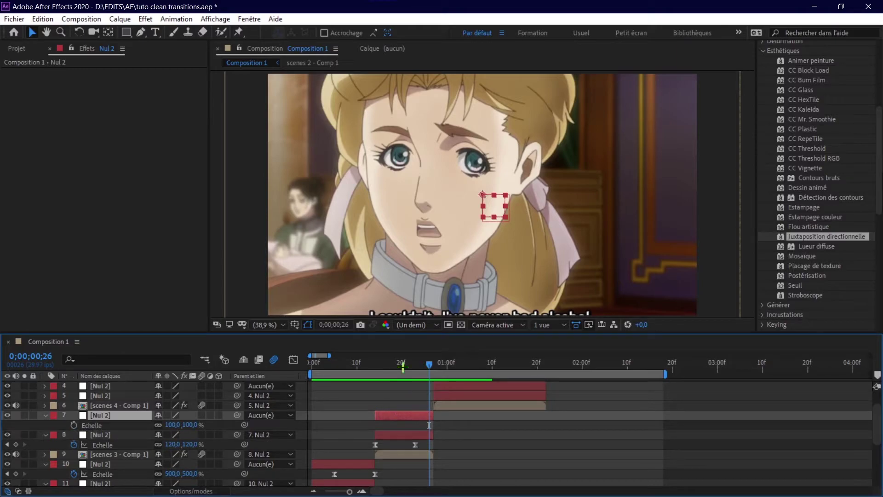
drag(405, 363, 375, 363)
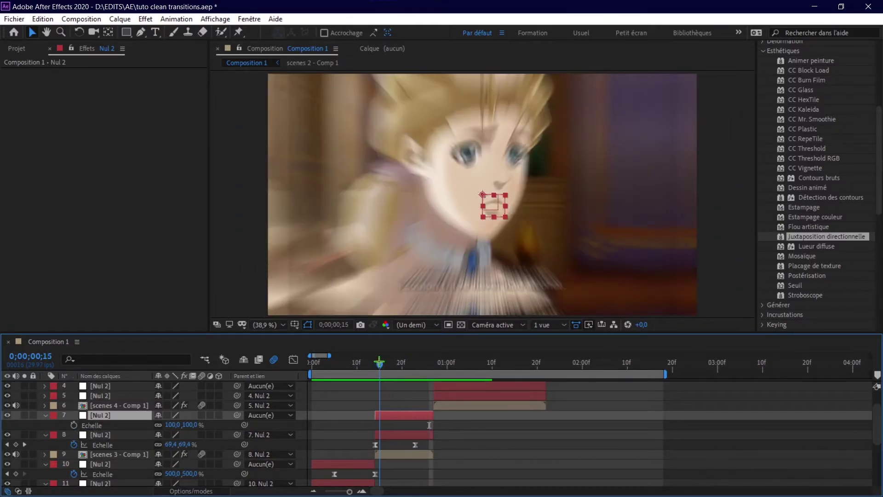
click(118, 426)
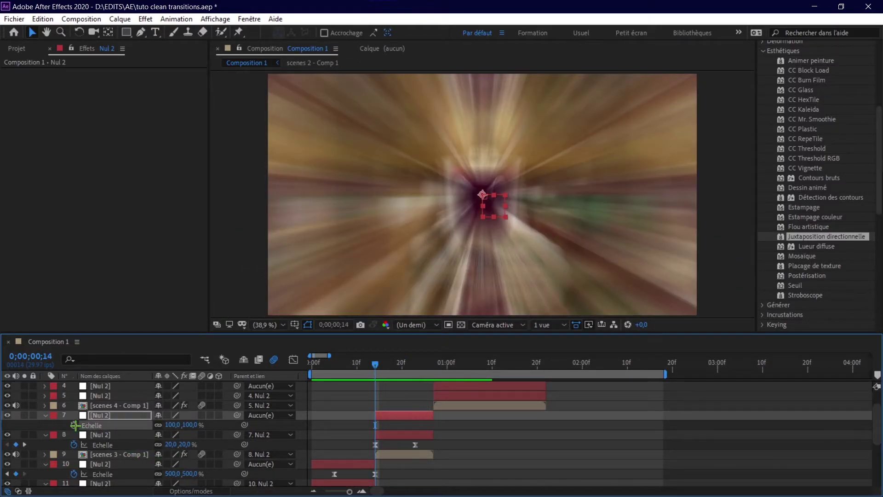
click(437, 364)
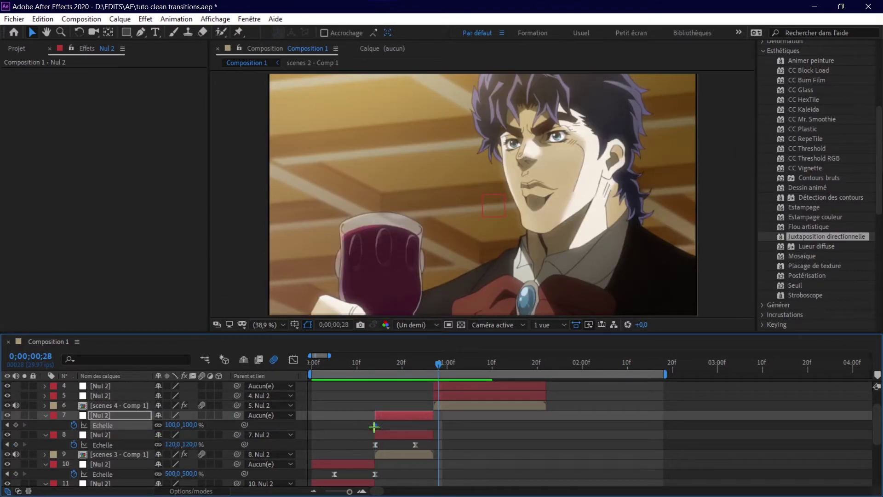
click(398, 425)
text(20)
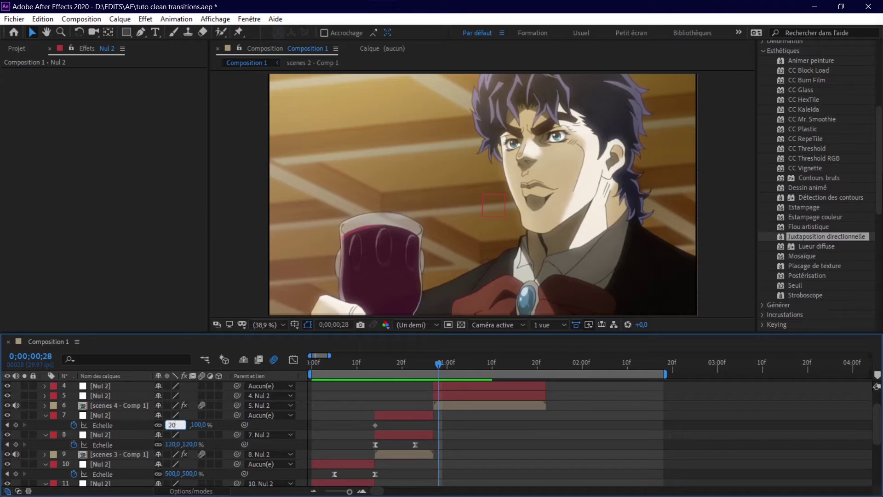
key(Return)
- Pull the graph handles so the scale swells slightly before dropping sharply to 20%
drag(456, 428, 362, 425)
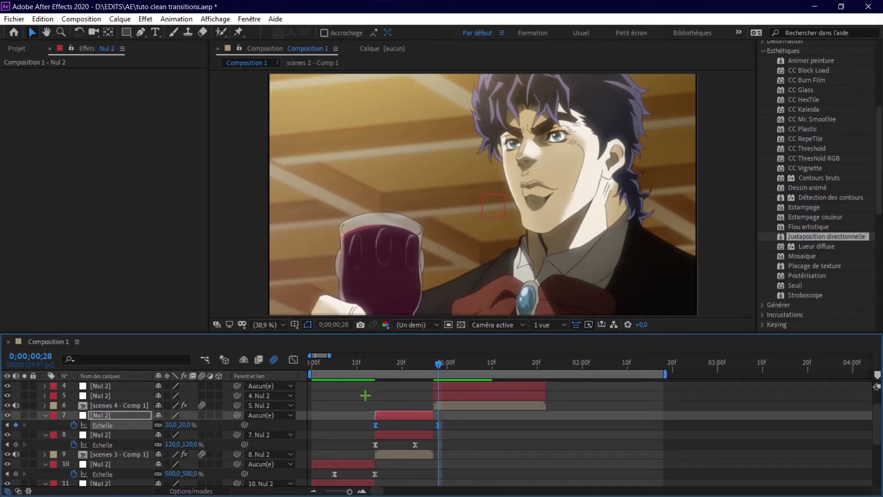
click(293, 359)
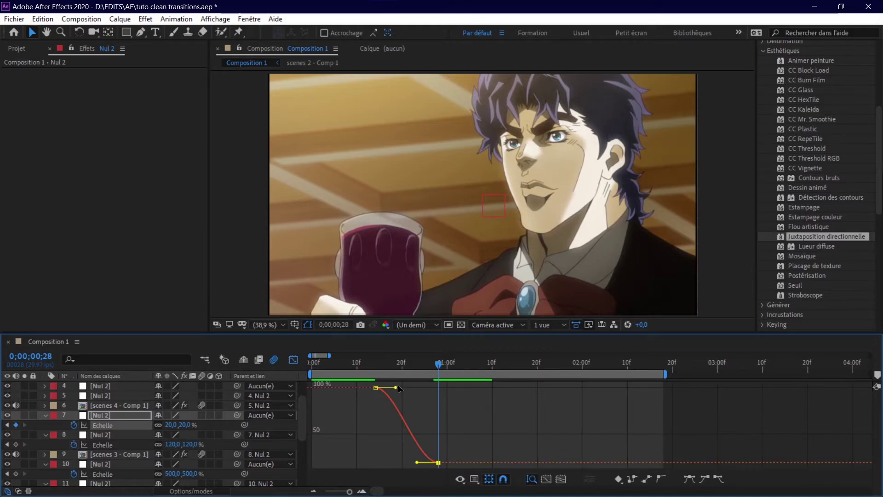
mouse_move(397, 387)
mouse_down()
mouse_move(403, 369)
mouse_move(409, 414)
mouse_up()
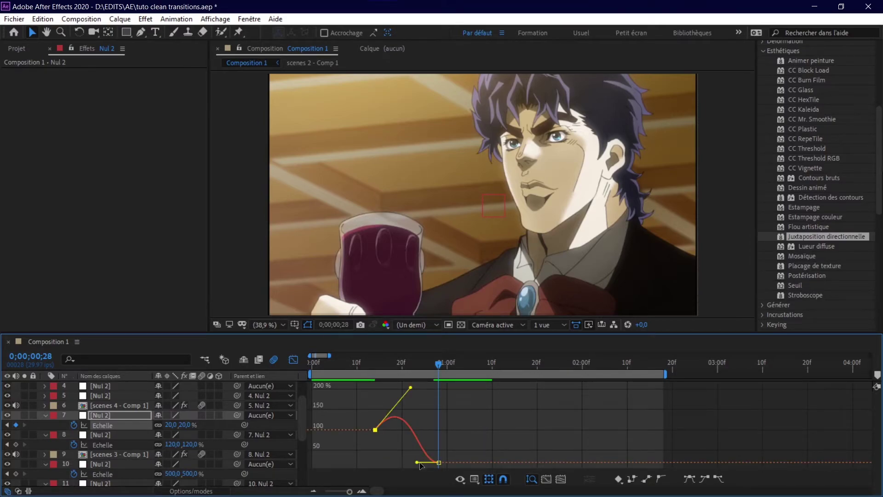
drag(418, 462, 431, 425)
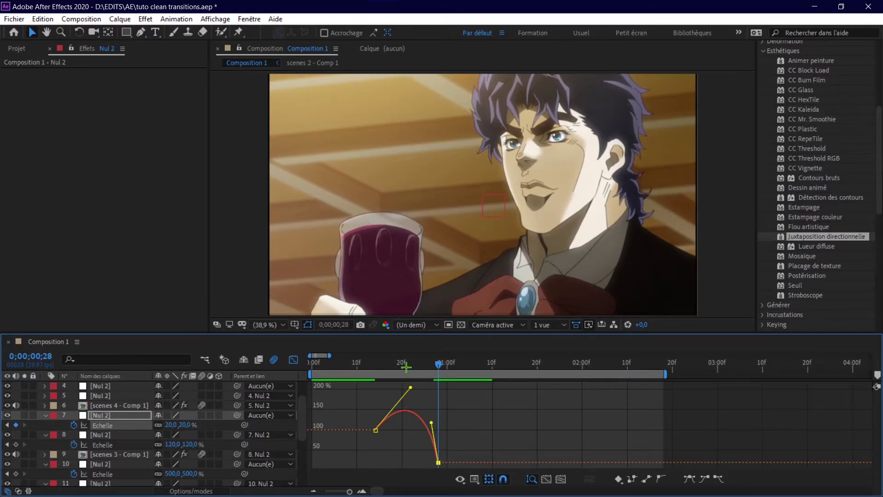
- Preview the transition, checking frames 10 to 25, then return to the layer bars view
key(Home)
key(space)
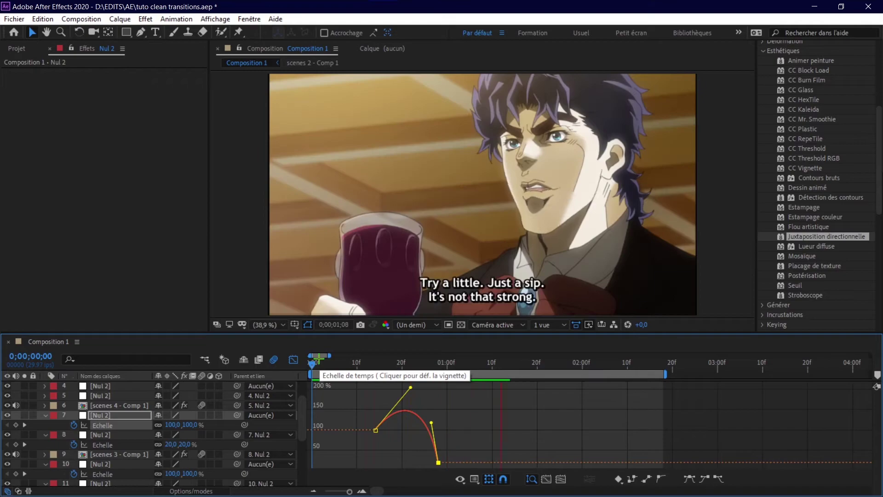
mouse_move(318, 358)
mouse_down()
mouse_move(433, 367)
mouse_move(401, 370)
mouse_move(423, 374)
mouse_up()
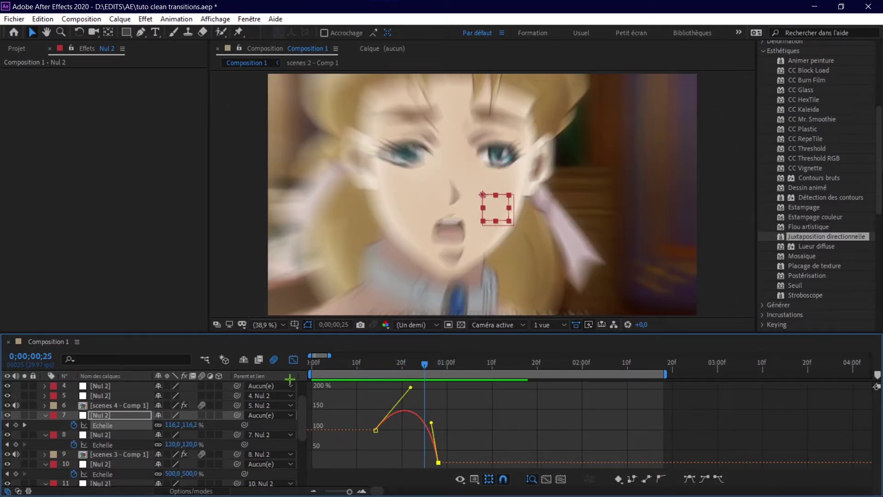
click(292, 361)
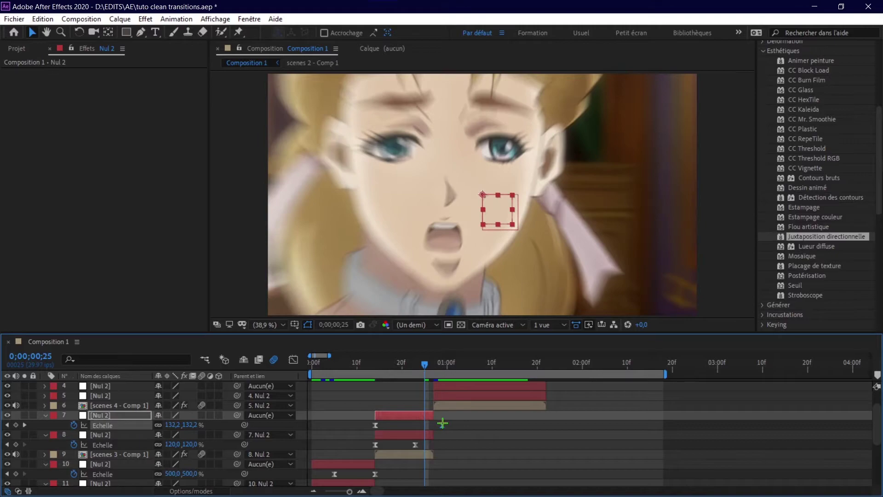
click(293, 360)
click(370, 364)
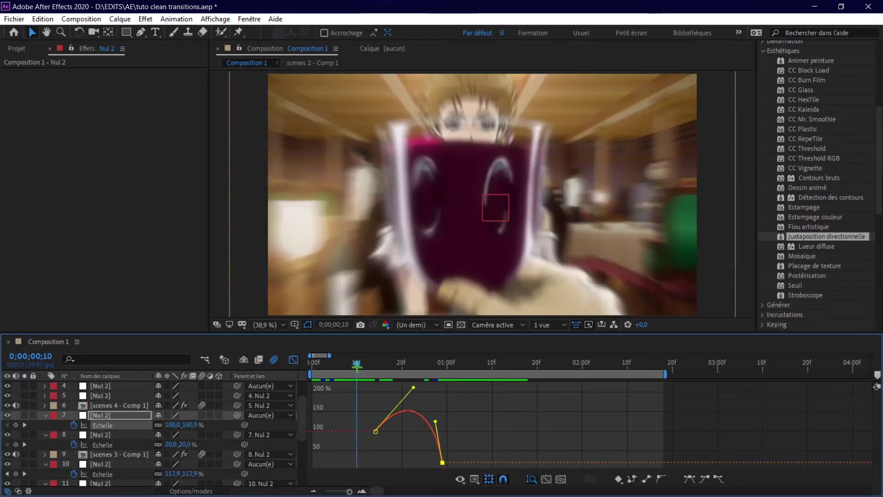
click(356, 365)
key(space)
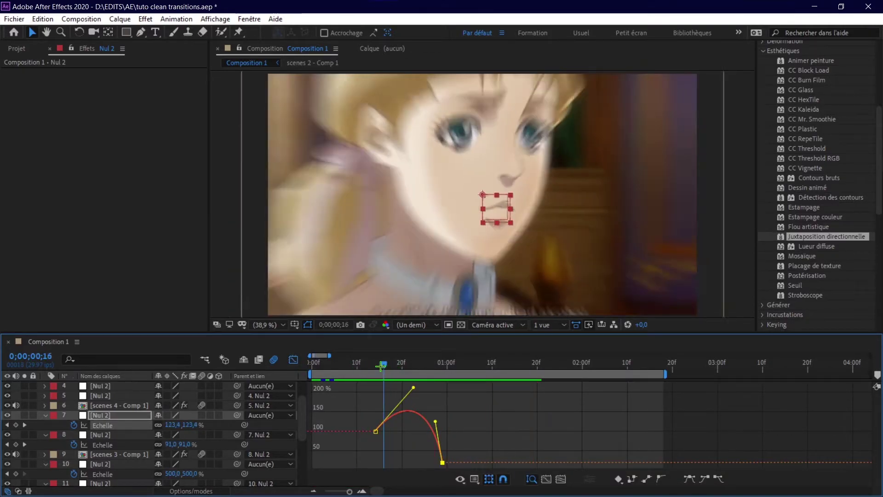
key(space)
click(293, 359)
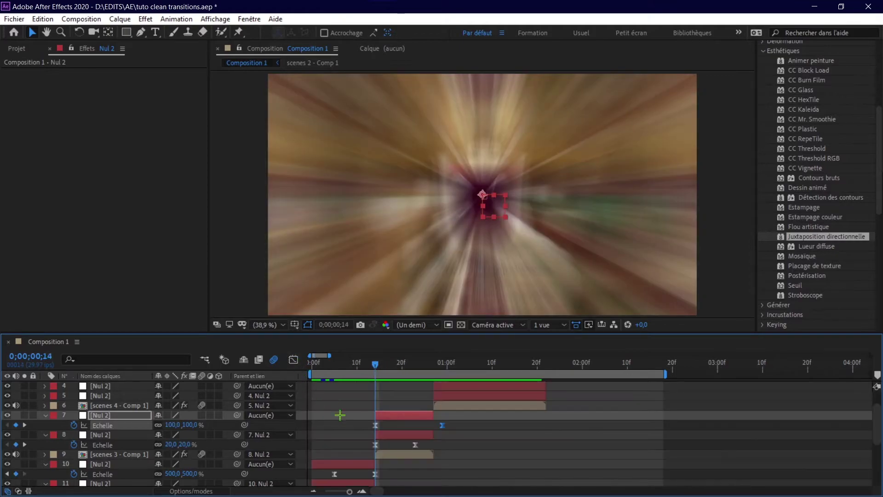
click(368, 414)
scroll(445, 447, down, 2)
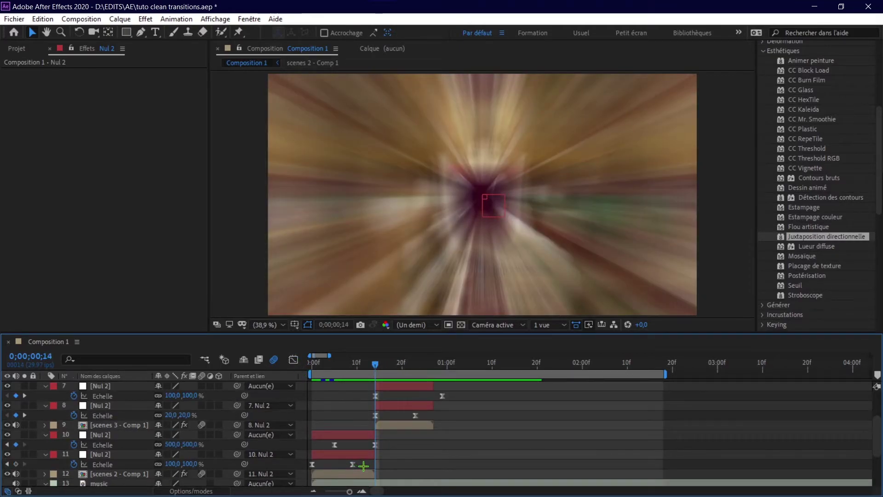
- Paste the layer 11 null's scale keyframes onto the layer 5 null at its in-point
drag(363, 466, 310, 464)
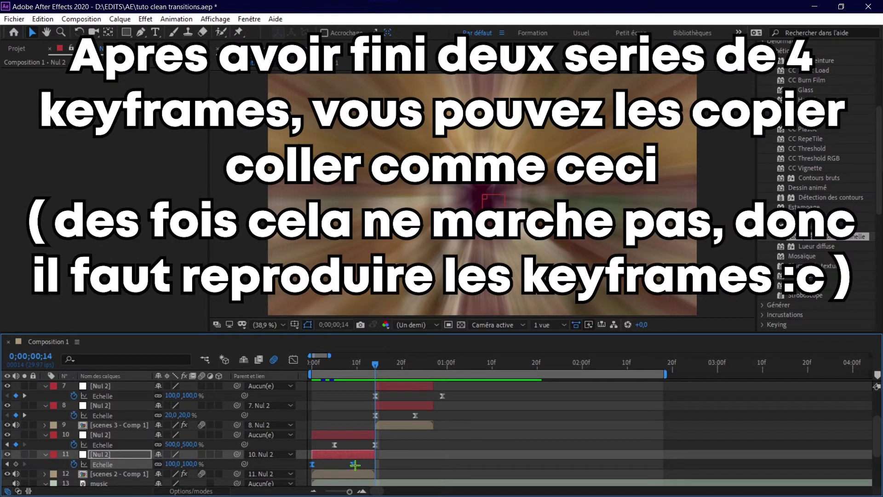
scroll(446, 451, up, 4)
click(463, 425)
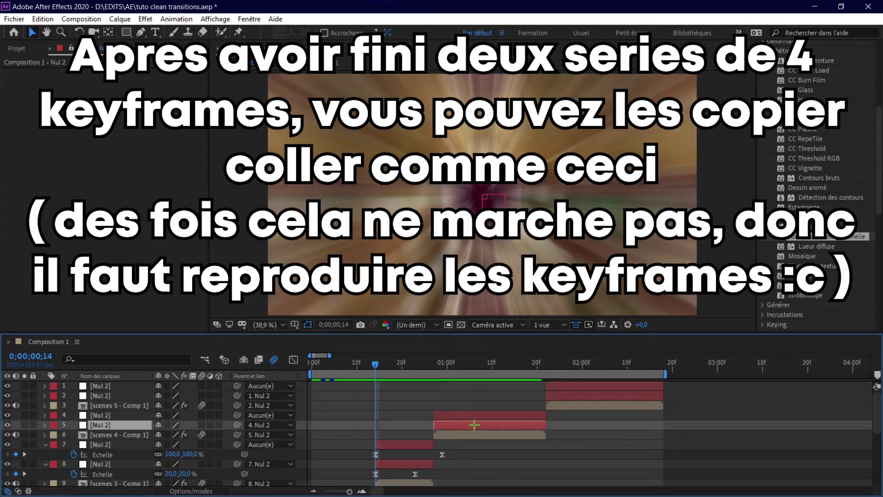
key(s)
drag(449, 363, 434, 363)
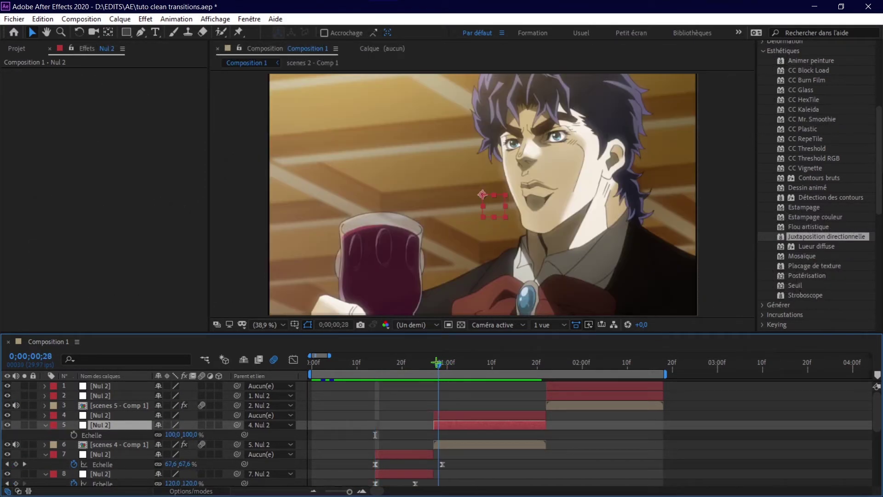
key(ctrl+v)
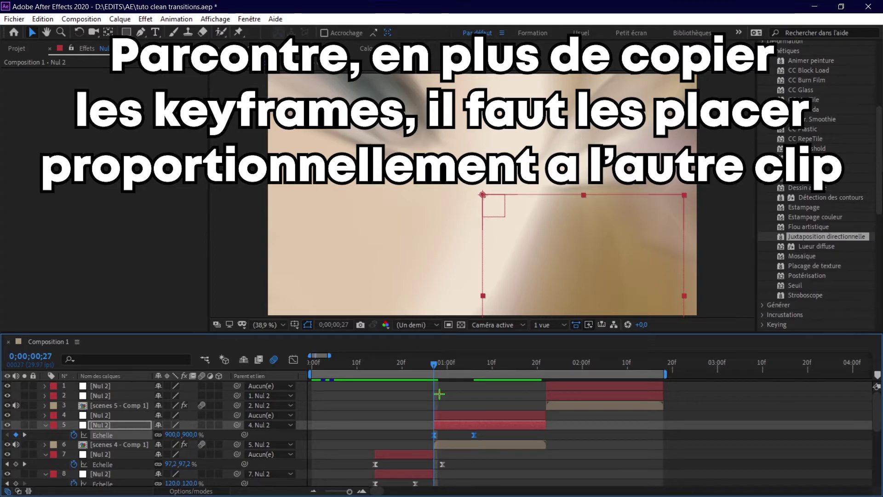
- Preview from the start and step through the blurred transition frames
key(Home)
key(space)
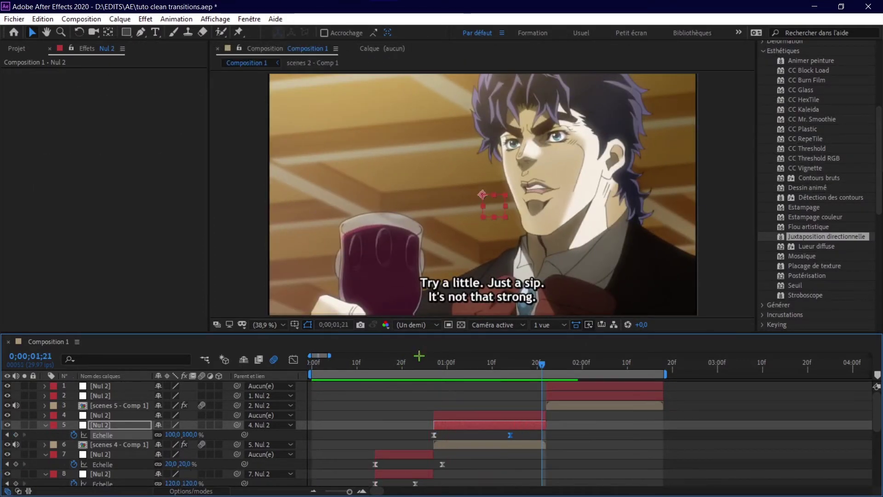
click(377, 364)
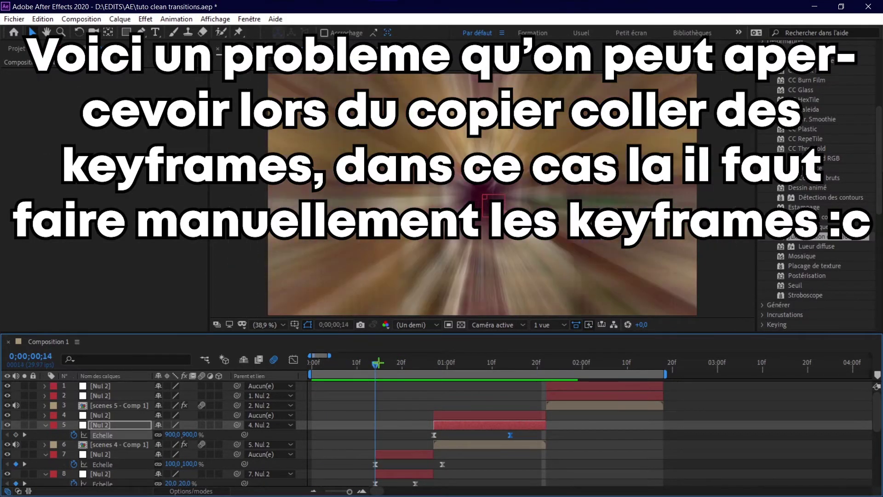
drag(377, 364, 453, 360)
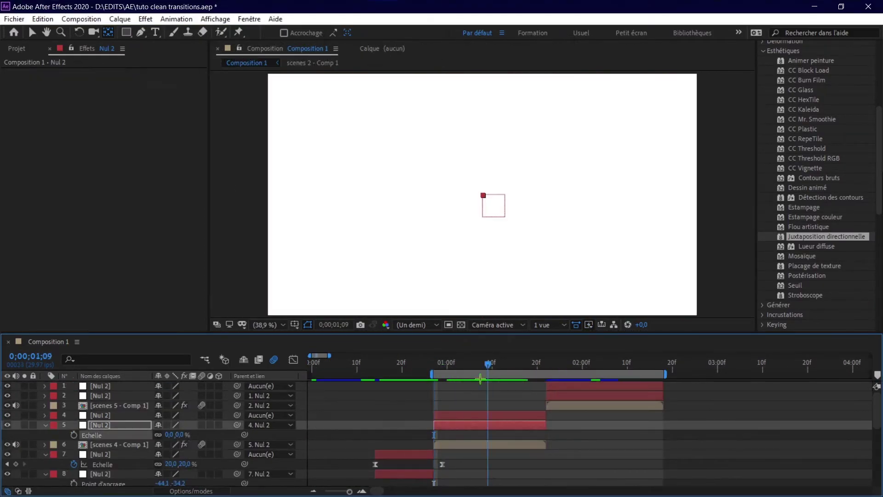
- Preview the edit and scrub around frame 24 to inspect the scenes 4 clip
click(293, 360)
key(space)
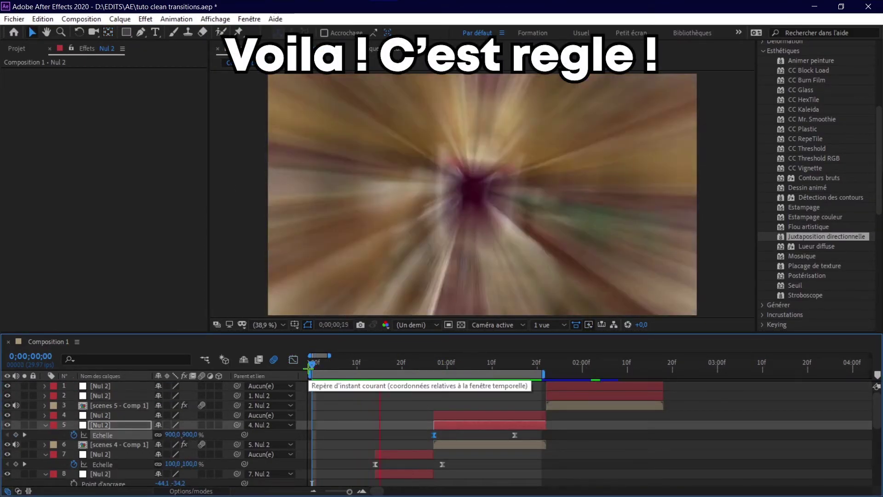
drag(433, 365, 397, 364)
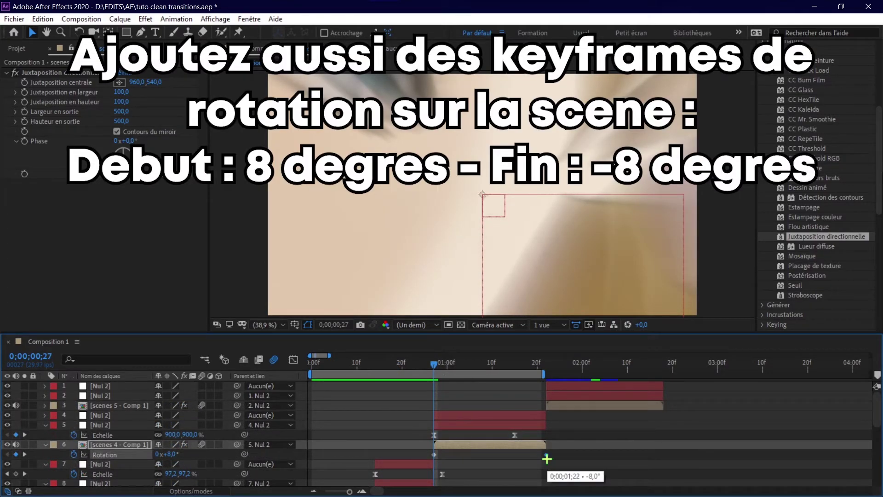
click(421, 362)
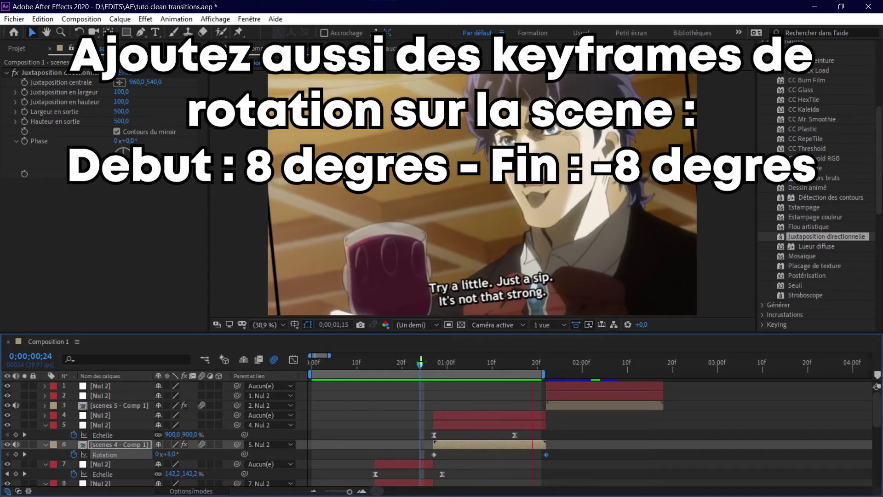
drag(421, 362, 522, 366)
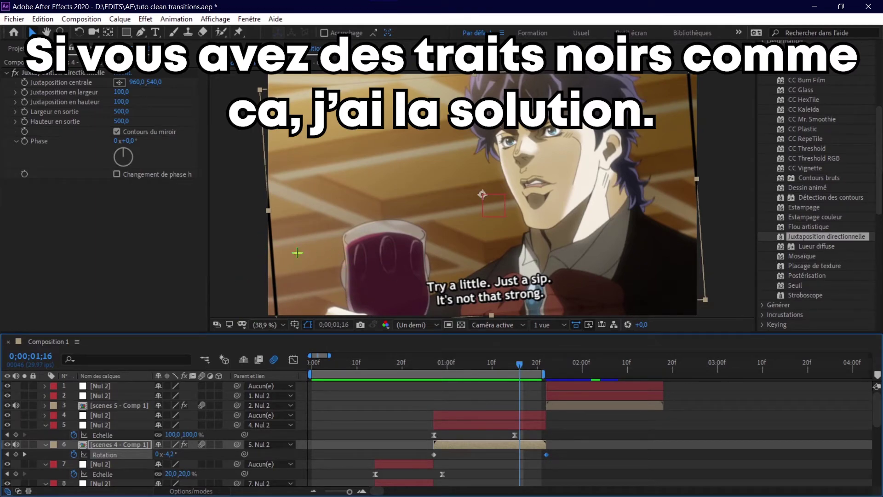
- Inside scenes 4 - Comp 1, set the scenes 4 layer's Scale to 102%, then return to Composition 1
double_click(103, 444)
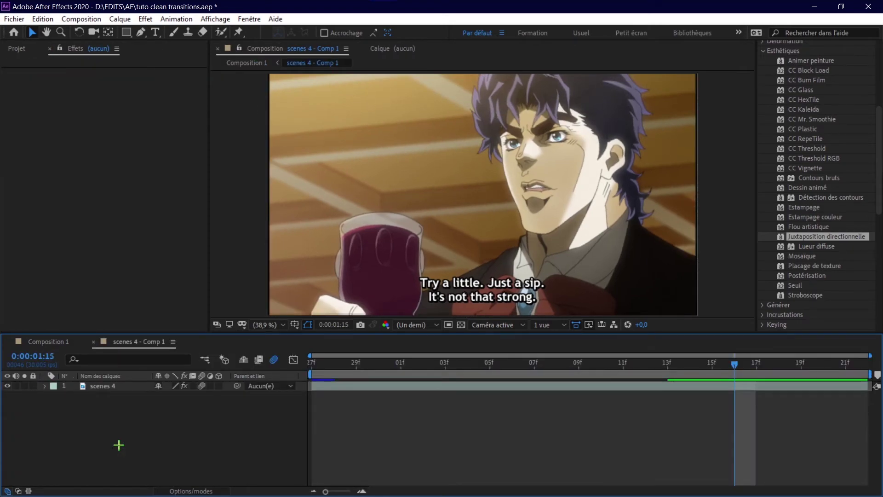
click(99, 385)
text(10)
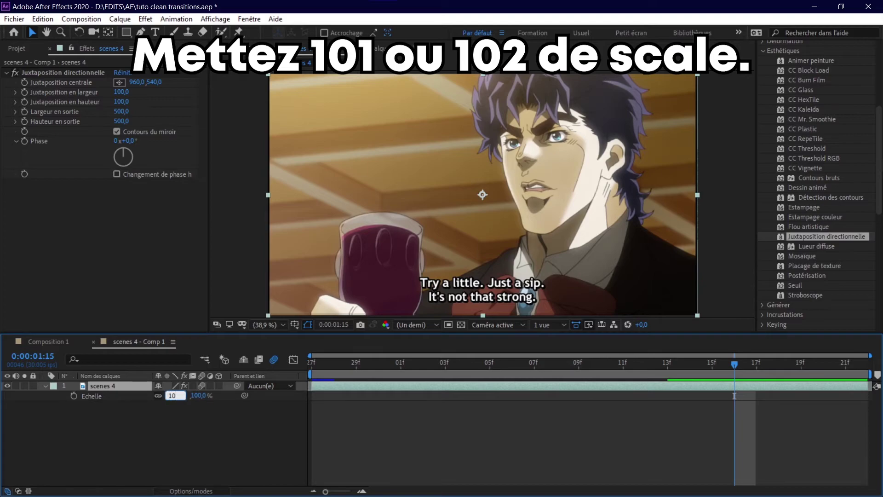
text(1)
key(Return)
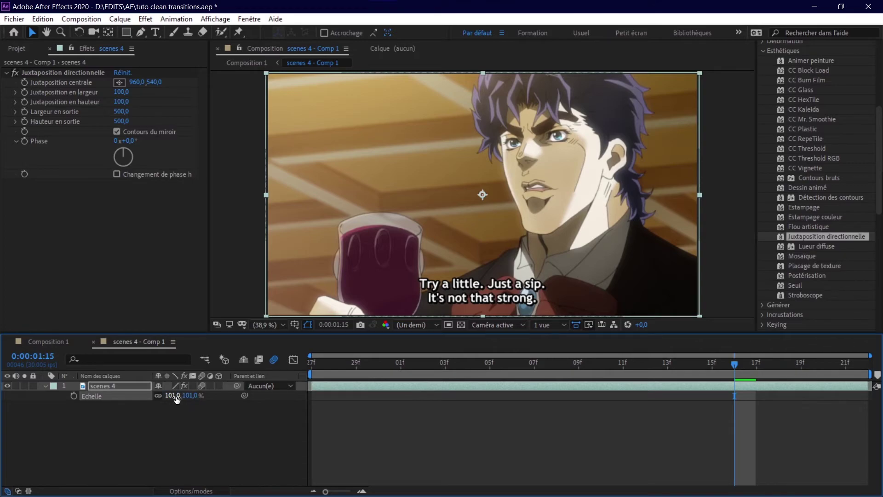
key(Return)
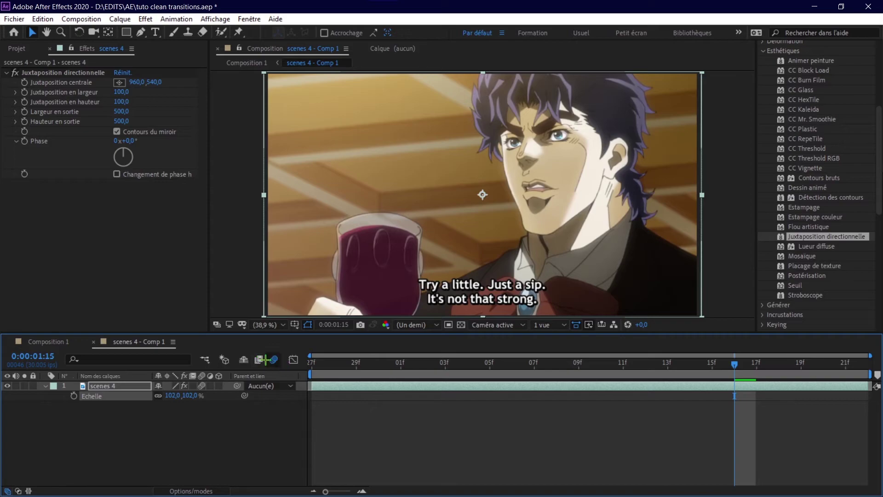
click(60, 342)
click(491, 364)
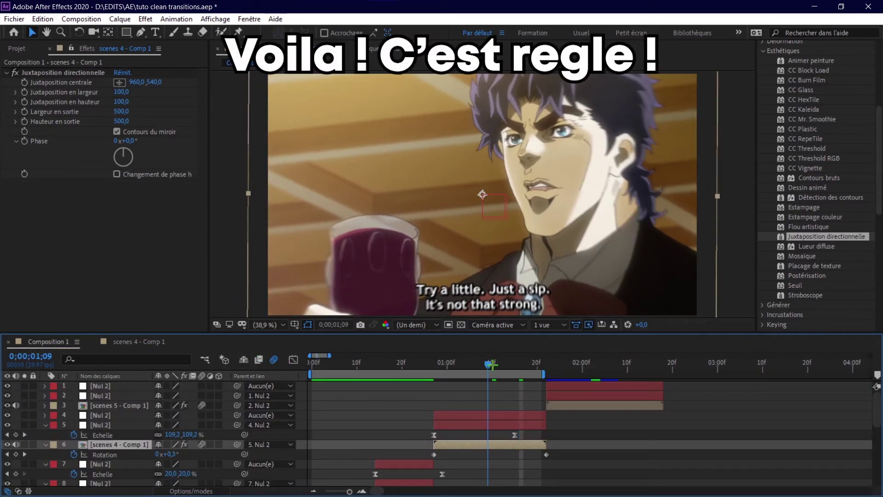
- Preview the edit to confirm the black edges are gone, extending into the later clips
mouse_move(492, 365)
mouse_down()
mouse_move(524, 365)
mouse_move(304, 384)
mouse_up()
key(space)
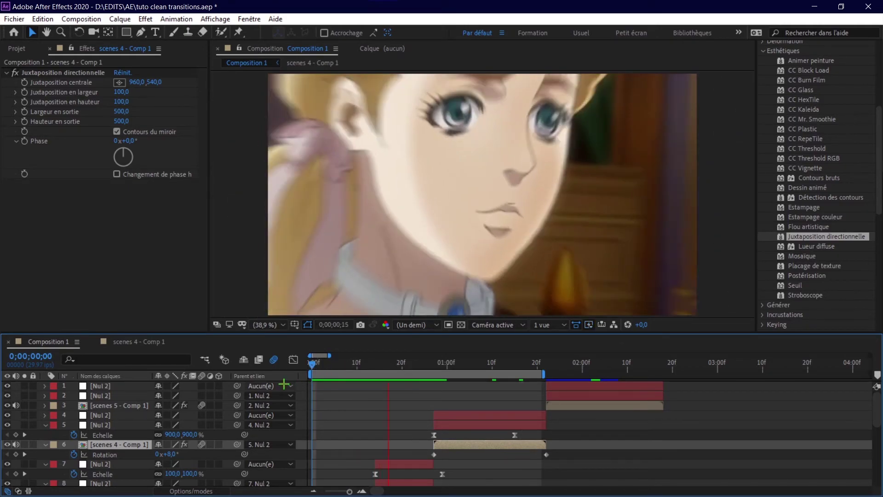
drag(543, 373, 666, 374)
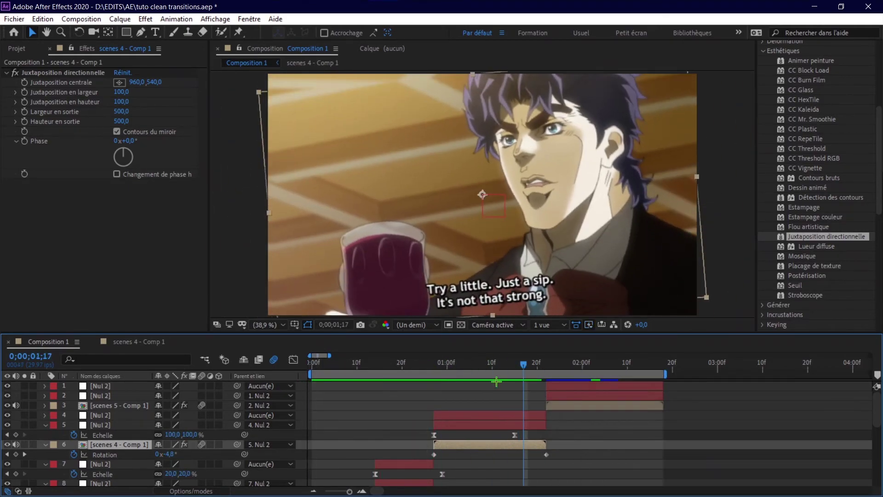
- Add two Scale keyframes on the layer 4 null and apply Easy Ease
click(100, 415)
key(s)
click(73, 425)
key(o)
drag(184, 424, 204, 425)
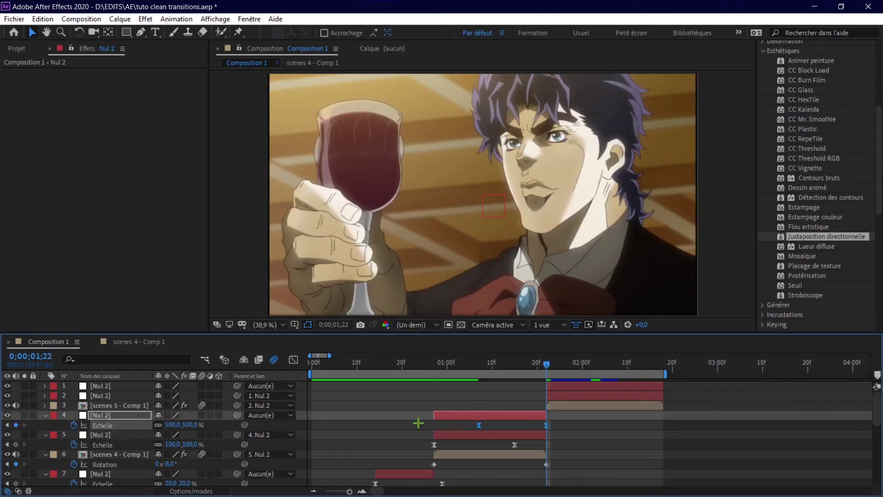
key(F9)
click(415, 364)
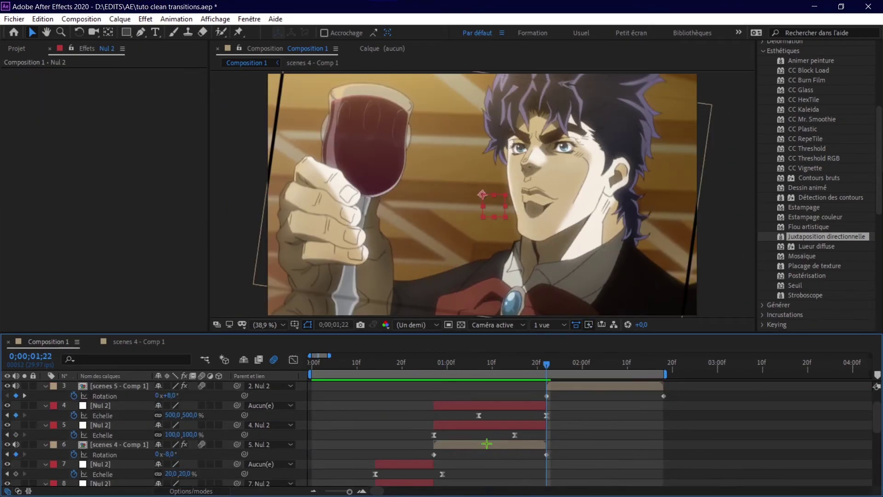
- Paste layer 8's scale keyframes onto the layer 2 null and shift them onto the scenes 5 clip
scroll(414, 433, down, 3)
click(404, 426)
drag(445, 438, 363, 435)
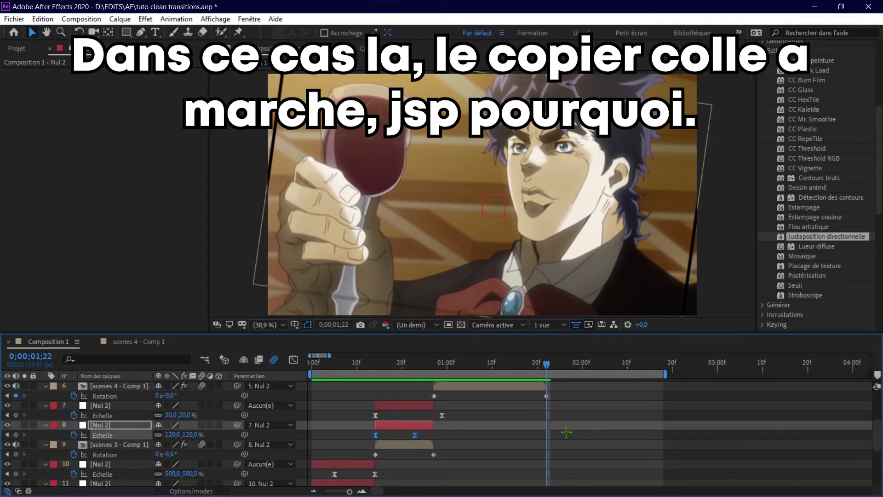
key(ctrl+v)
click(576, 397)
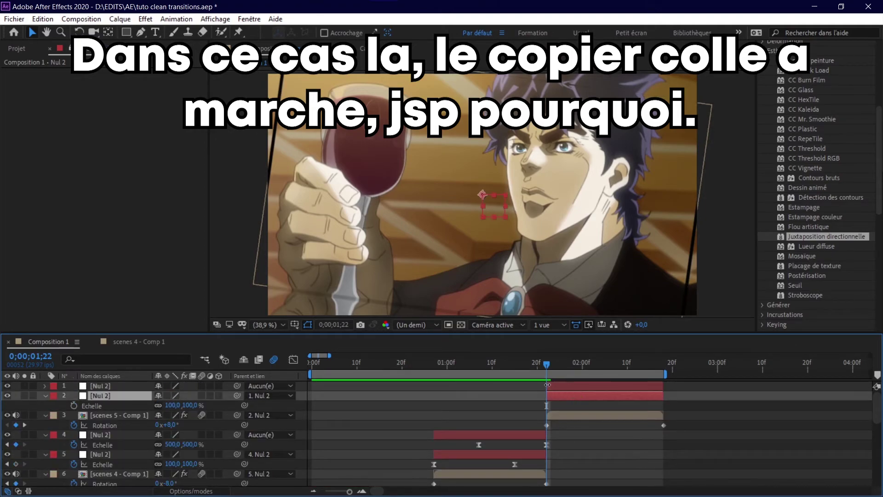
key(ctrl+v)
drag(588, 406, 621, 416)
mouse_move(554, 364)
mouse_down()
mouse_move(541, 368)
mouse_move(560, 370)
mouse_up()
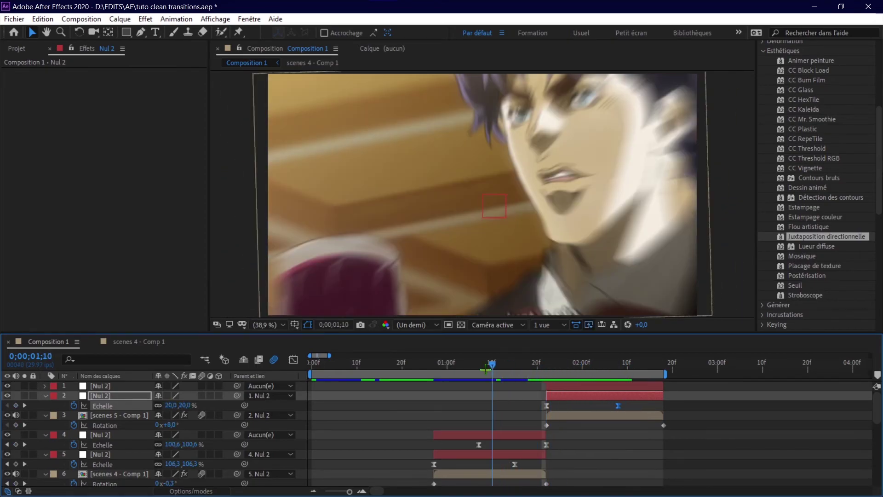
drag(560, 370, 314, 368)
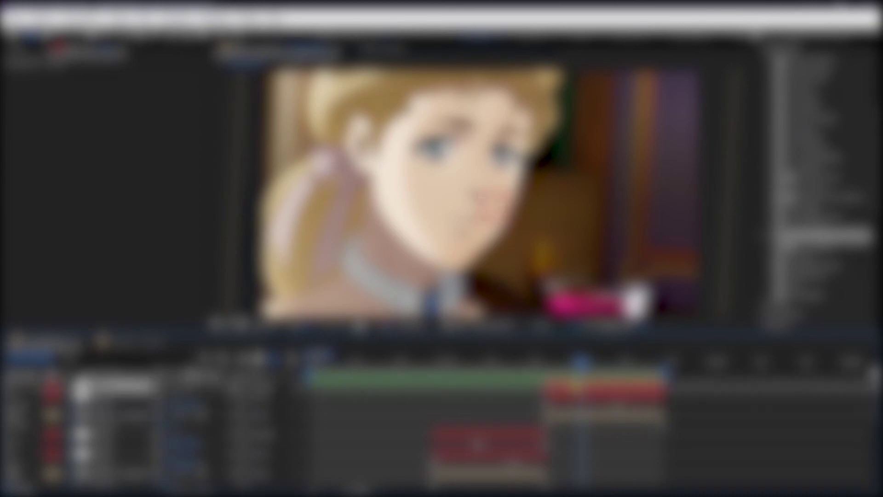
- Duplicate the chosen null layer with Ctrl+D and jump to the duplicate's in-point
key(ctrl+d)
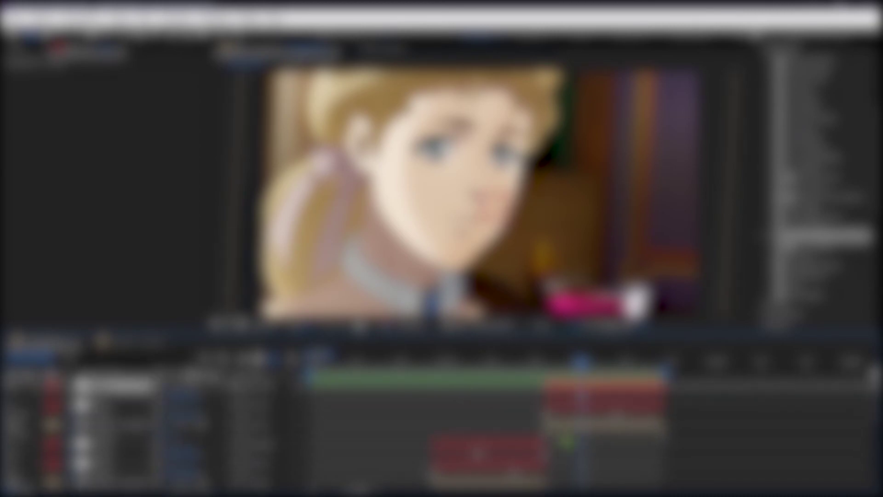
key(ctrl+z)
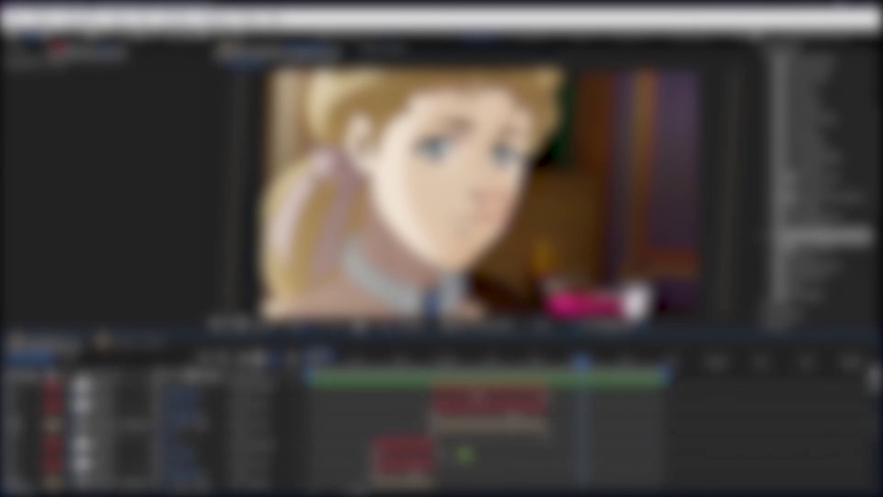
click(368, 449)
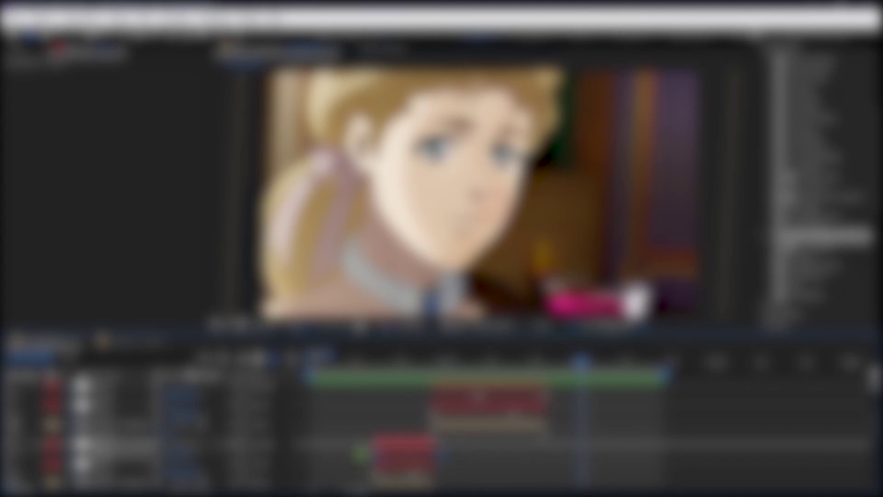
key(ctrl+d)
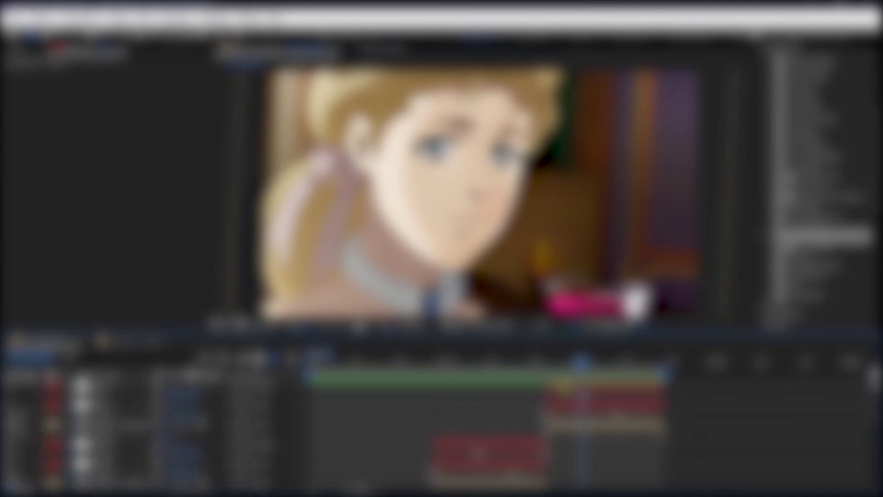
key(i)
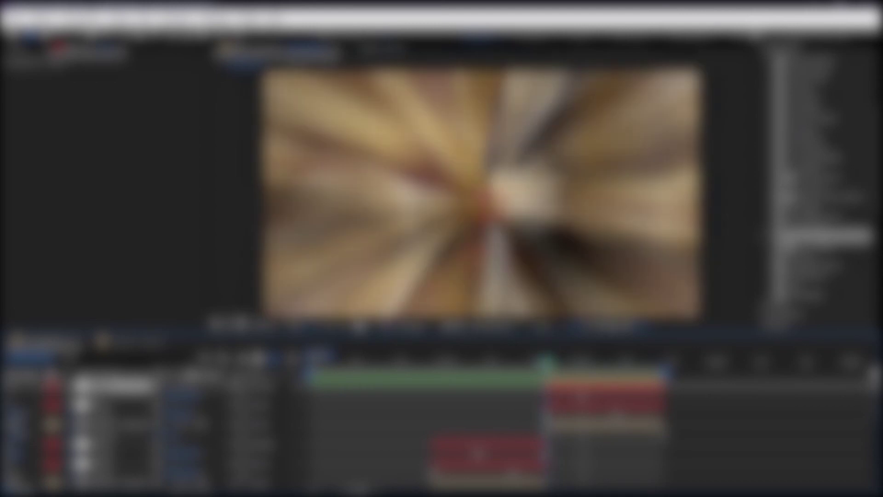
- Select the top duplicated null and shift it to line up with the scenes 5 clip
click(627, 395)
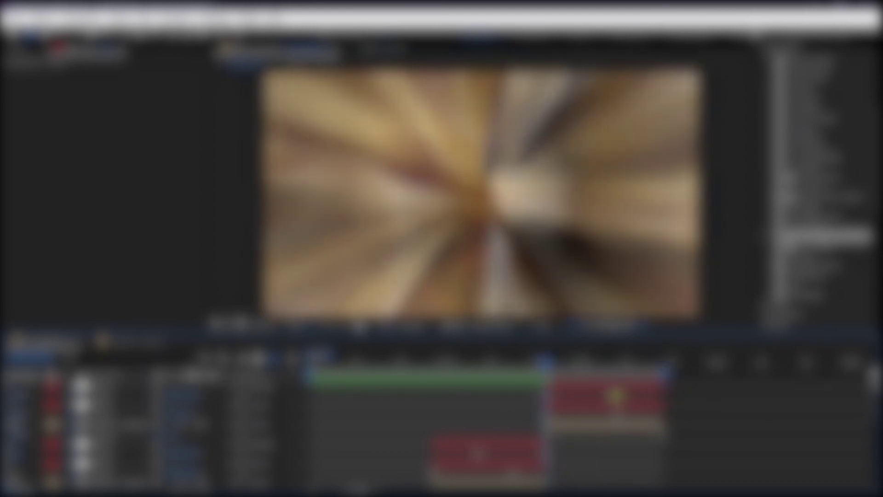
click(622, 395)
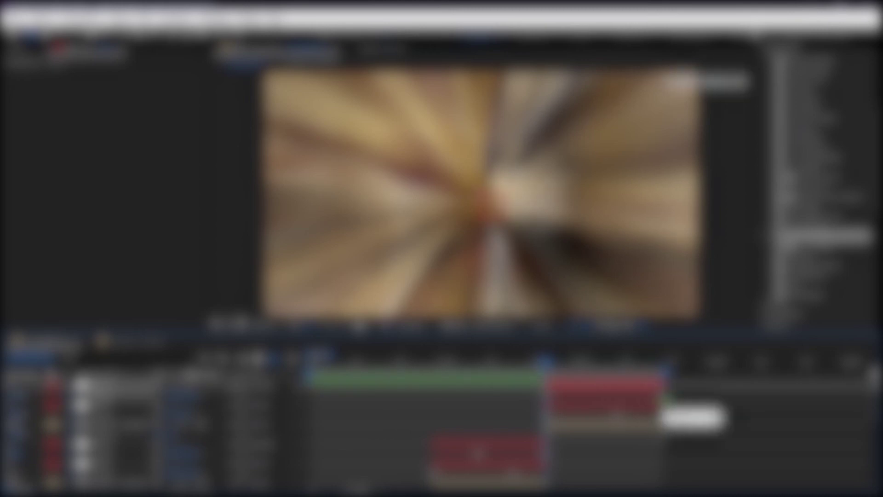
click(543, 363)
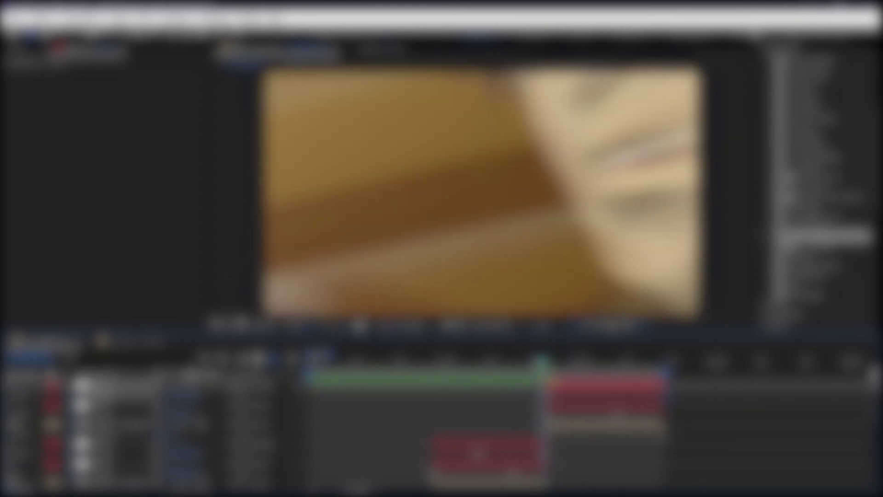
drag(662, 382, 769, 382)
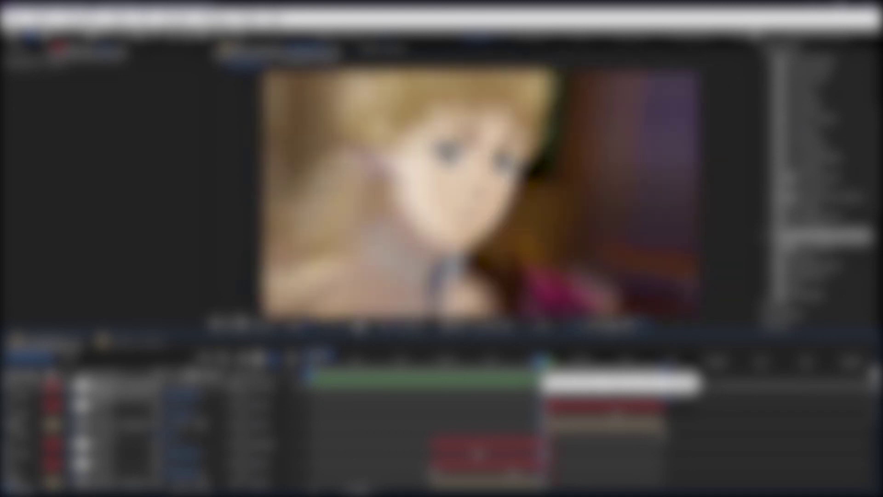